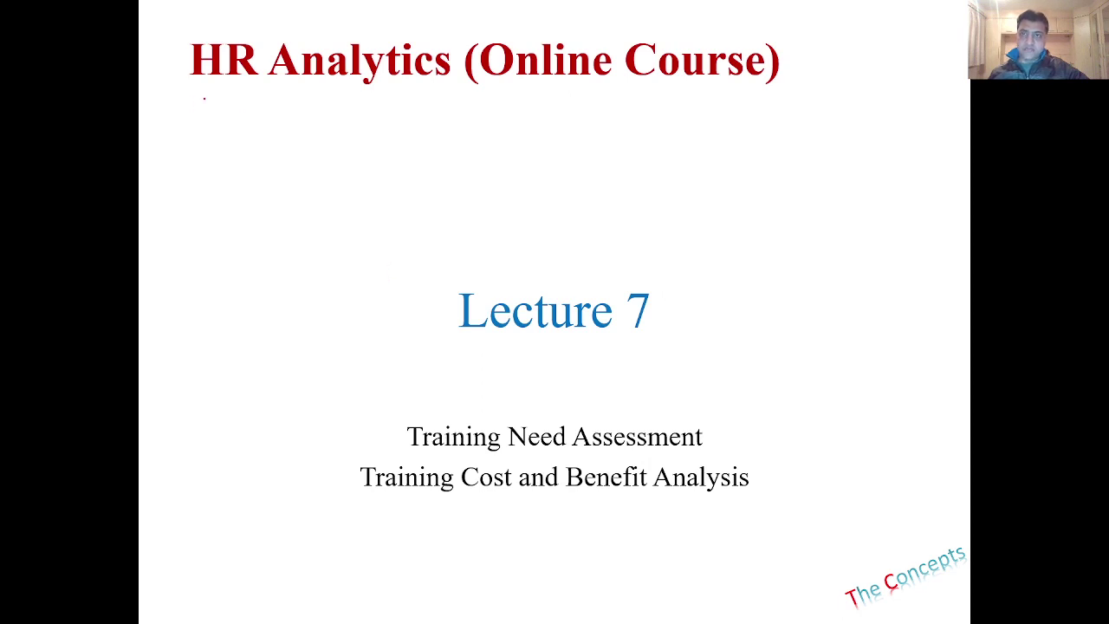
# Underline HR Analytics, Lecture 7 and Cost and Benefit Analysis in red ink, erase it, and advance
pyautogui.moveTo(185, 86); pyautogui.dragTo(452, 93)
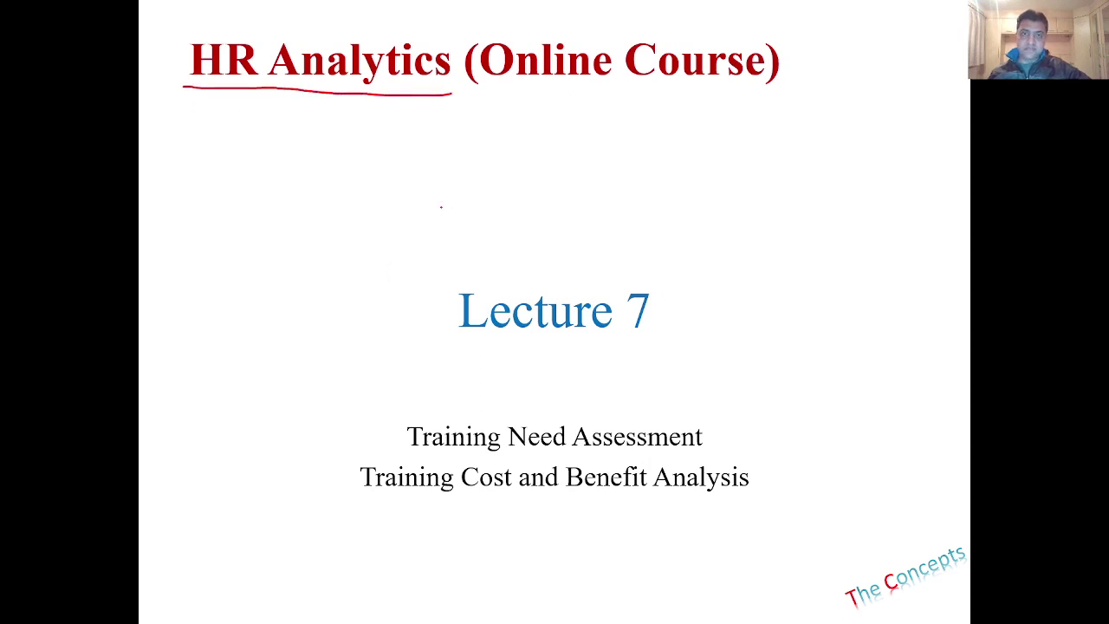
pyautogui.moveTo(454, 339); pyautogui.dragTo(668, 345)
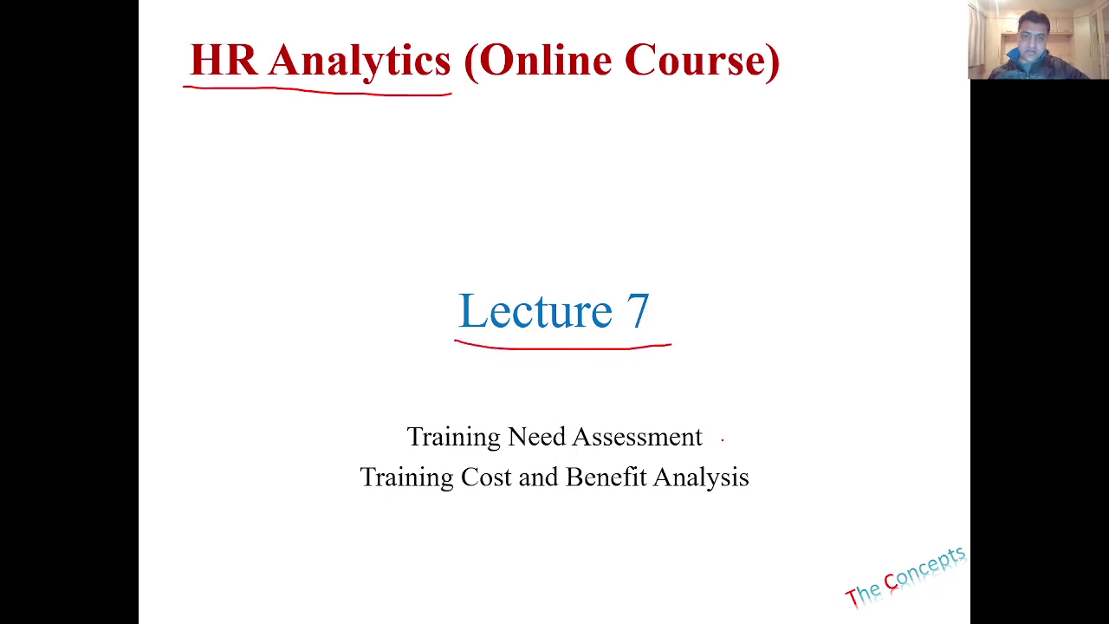
pyautogui.moveTo(720, 424)
pyautogui.mouseDown()
pyautogui.moveTo(722, 442)
pyautogui.moveTo(772, 413)
pyautogui.mouseUp()
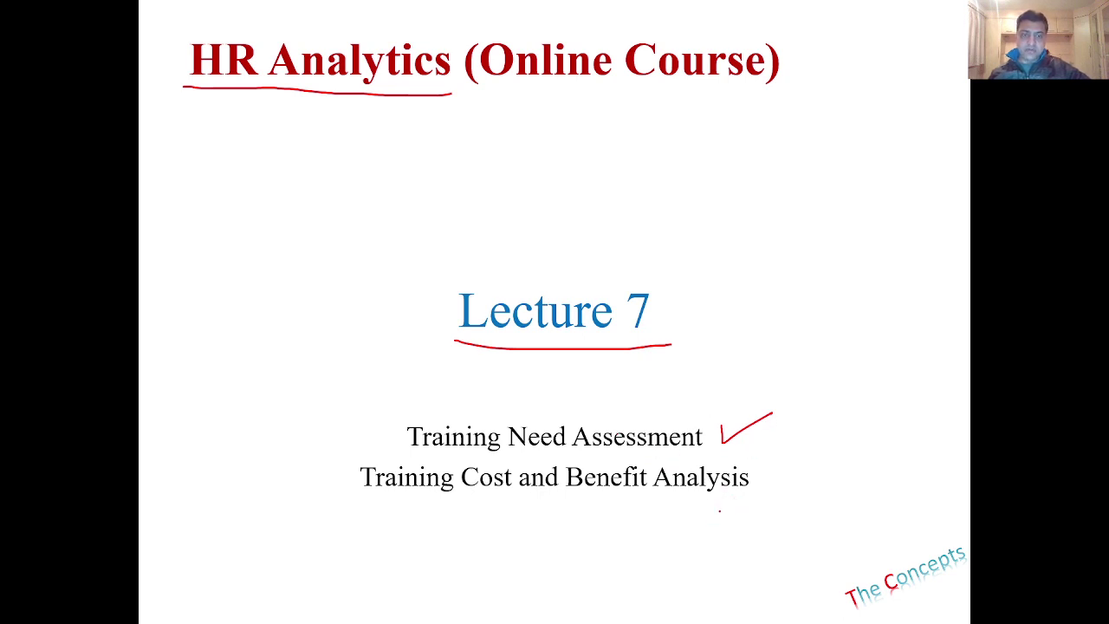
pyautogui.moveTo(465, 495)
pyautogui.mouseDown()
pyautogui.moveTo(752, 500)
pyautogui.moveTo(787, 468)
pyautogui.moveTo(815, 467)
pyautogui.moveTo(839, 449)
pyautogui.moveTo(838, 488)
pyautogui.mouseUp()
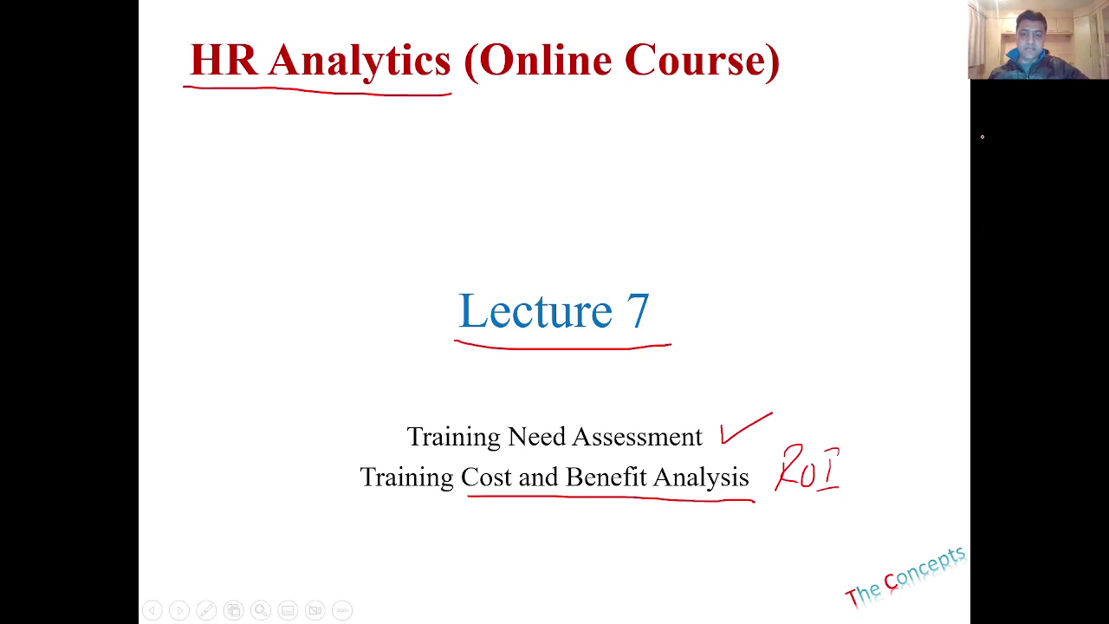
pyautogui.press('e')
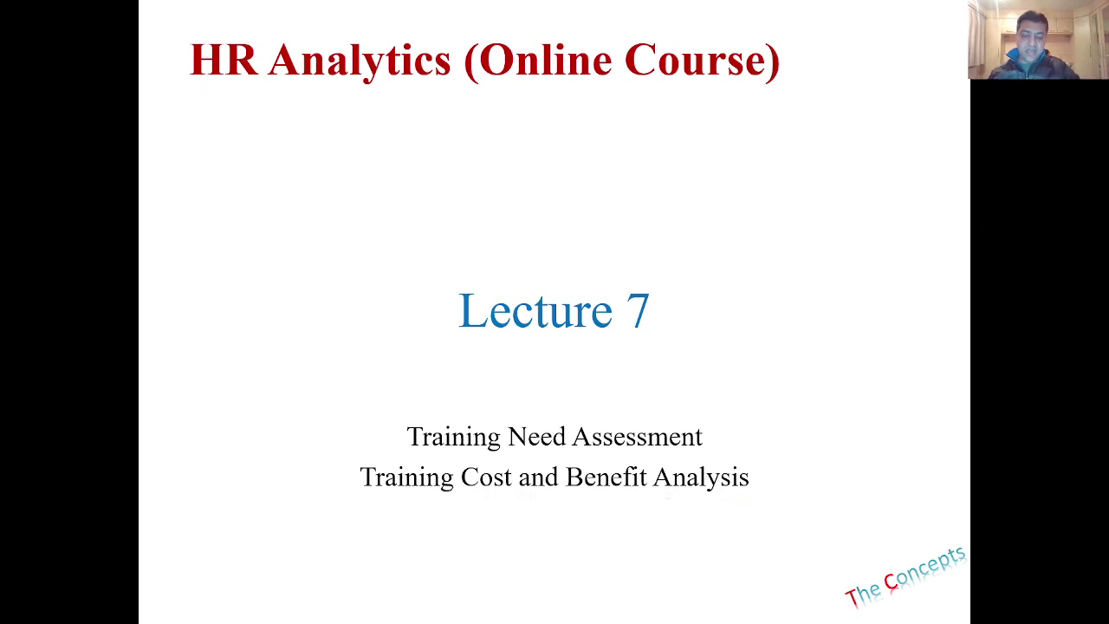
pyautogui.press('Right')
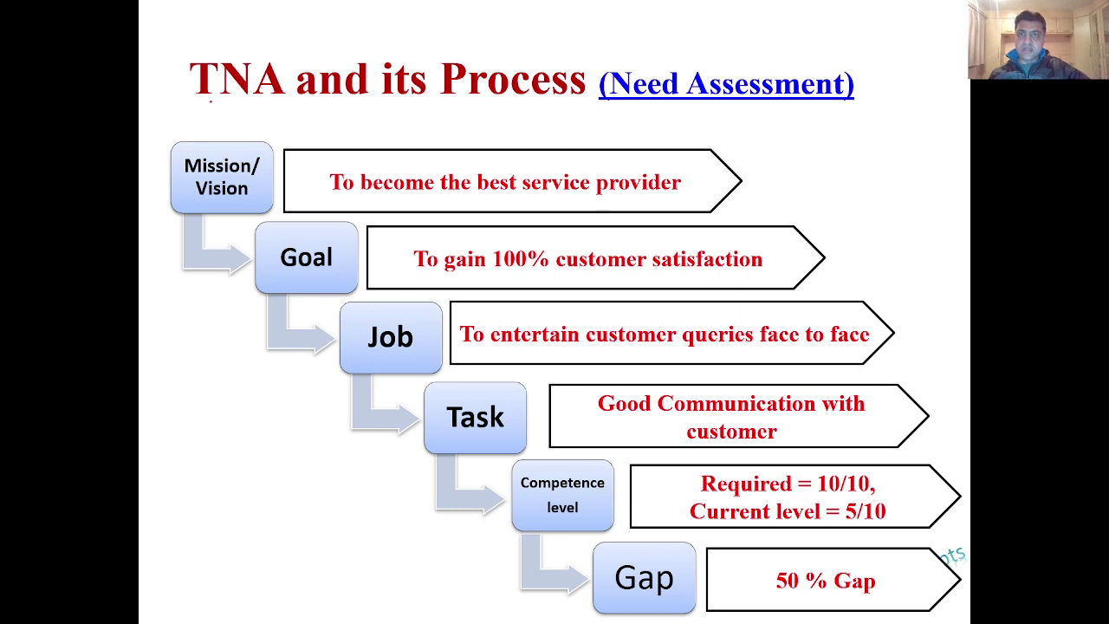
pyautogui.moveTo(194, 106); pyautogui.dragTo(292, 108)
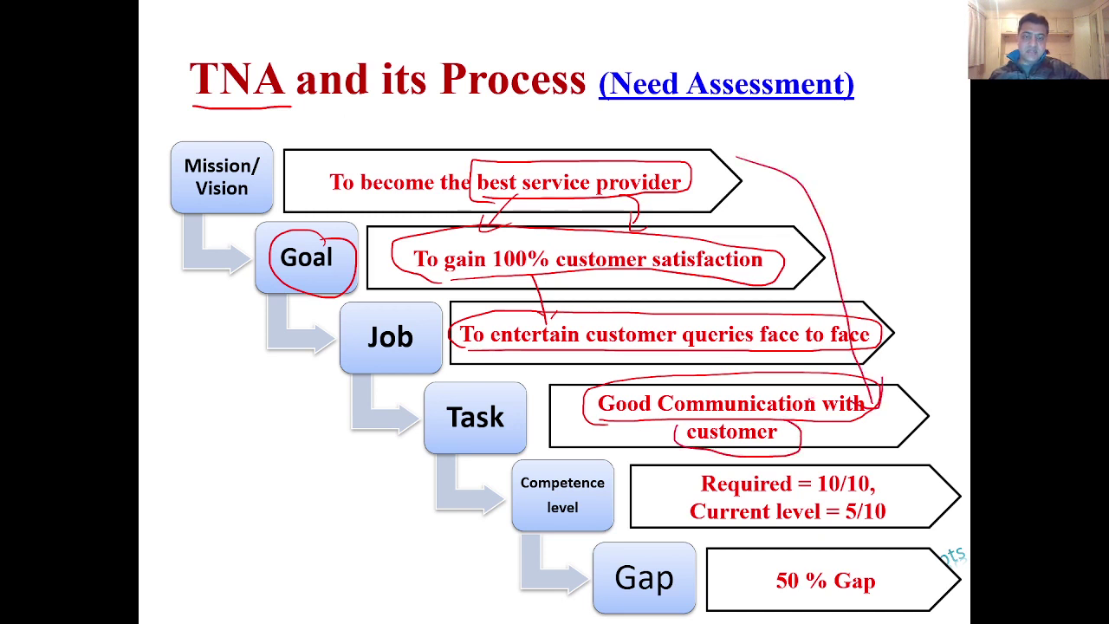
pyautogui.press('e')
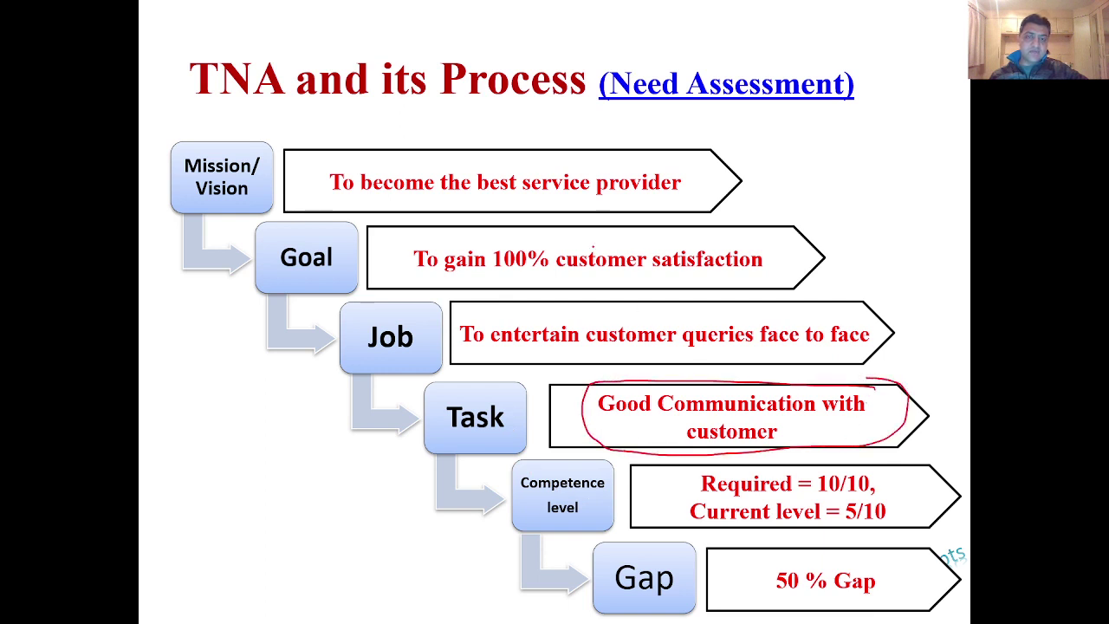
pyautogui.moveTo(548, 245)
pyautogui.mouseDown()
pyautogui.moveTo(496, 265)
pyautogui.moveTo(554, 253)
pyautogui.moveTo(546, 237)
pyautogui.mouseUp()
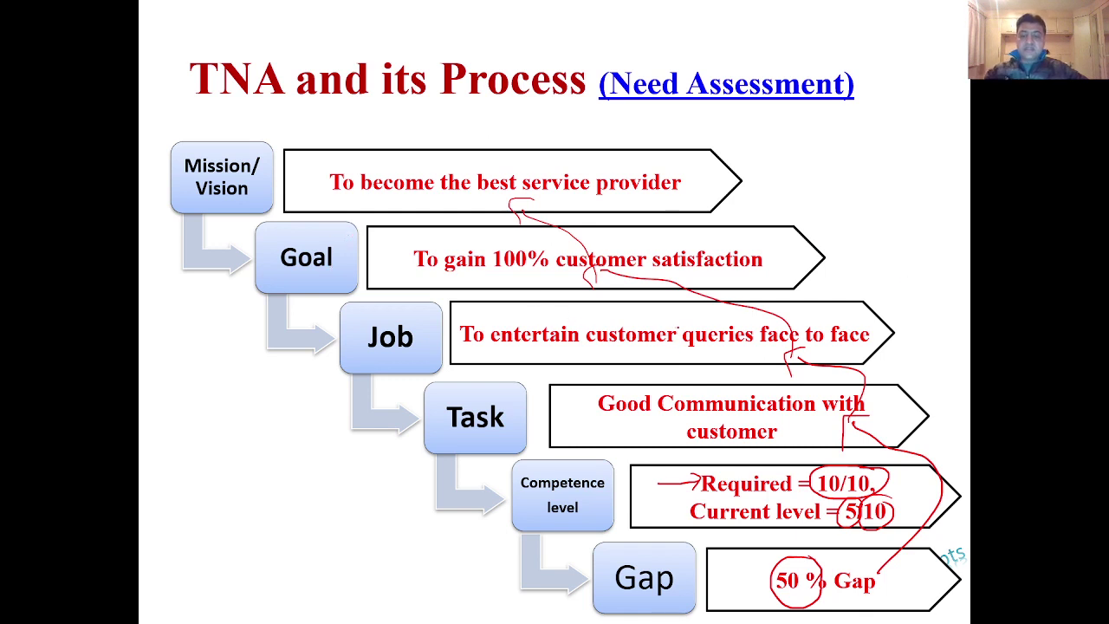
pyautogui.press('e')
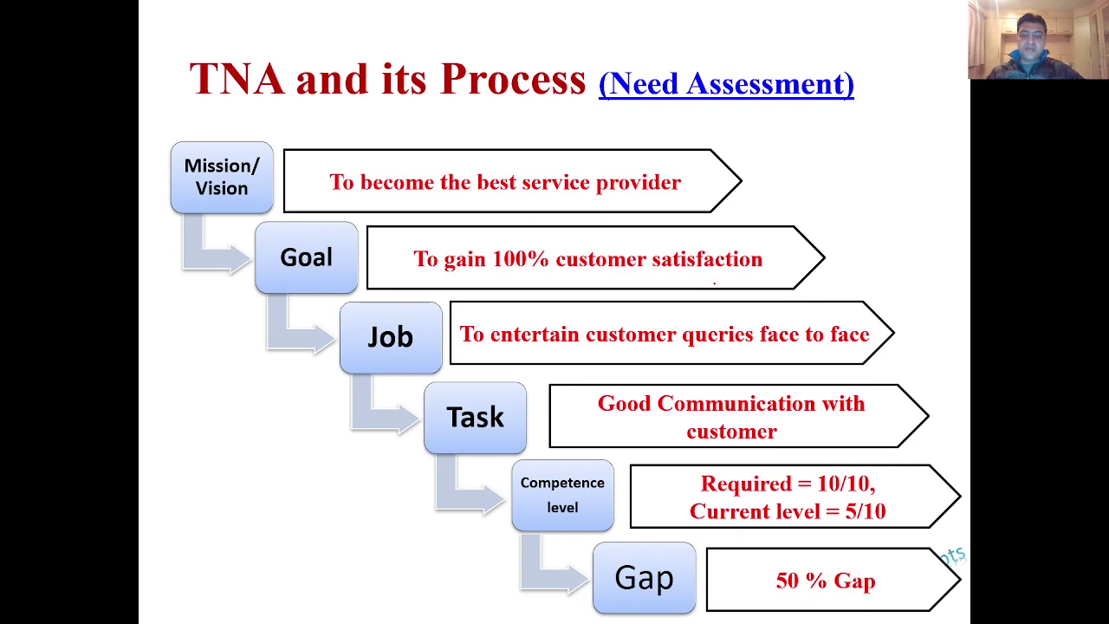
# Follow the Need Assessment link to open that sheet in Excel
pyautogui.click(775, 99)
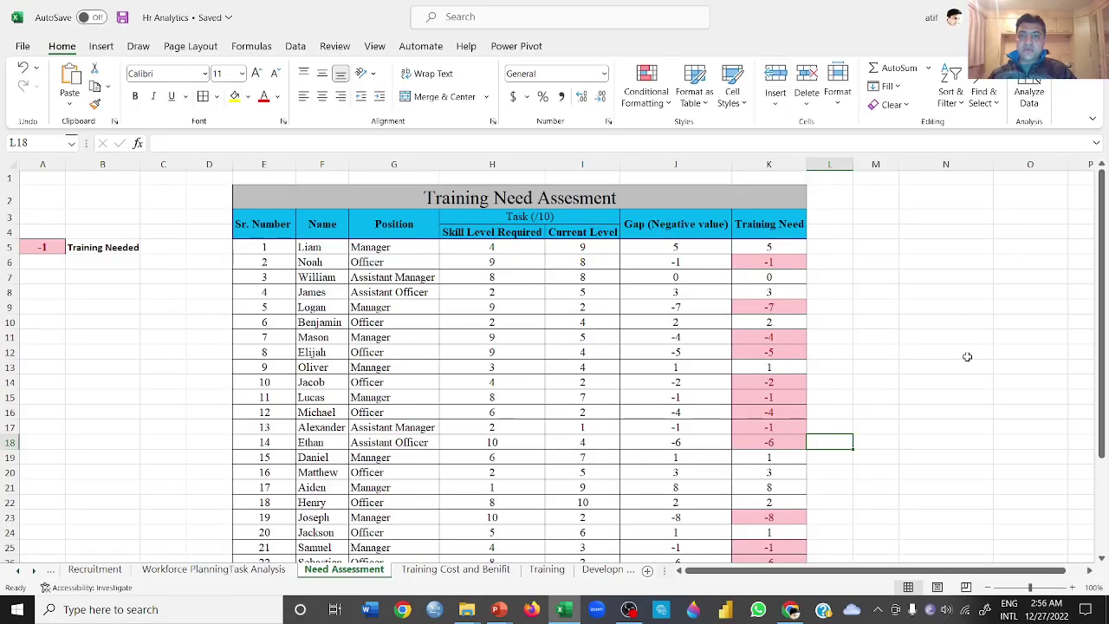
pyautogui.scroll(-1, 967, 356)
pyautogui.scroll(1, 967, 356)
# Highlight the Name, Position and Skill Level Required columns and the skill values in H5:H7 and I5
pyautogui.click(330, 158)
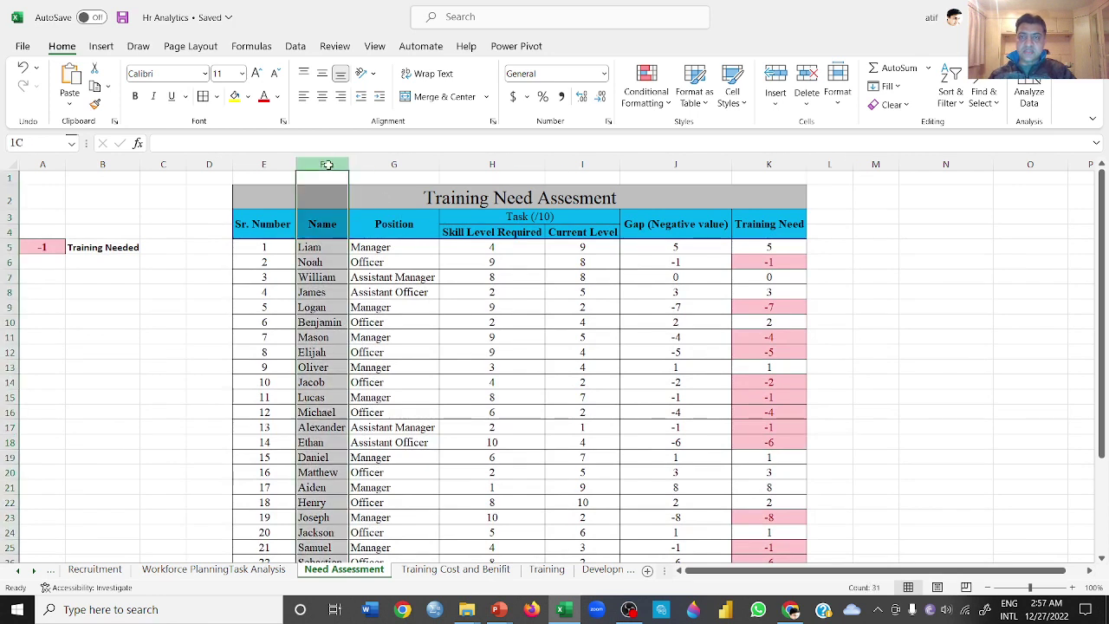
pyautogui.click(391, 162)
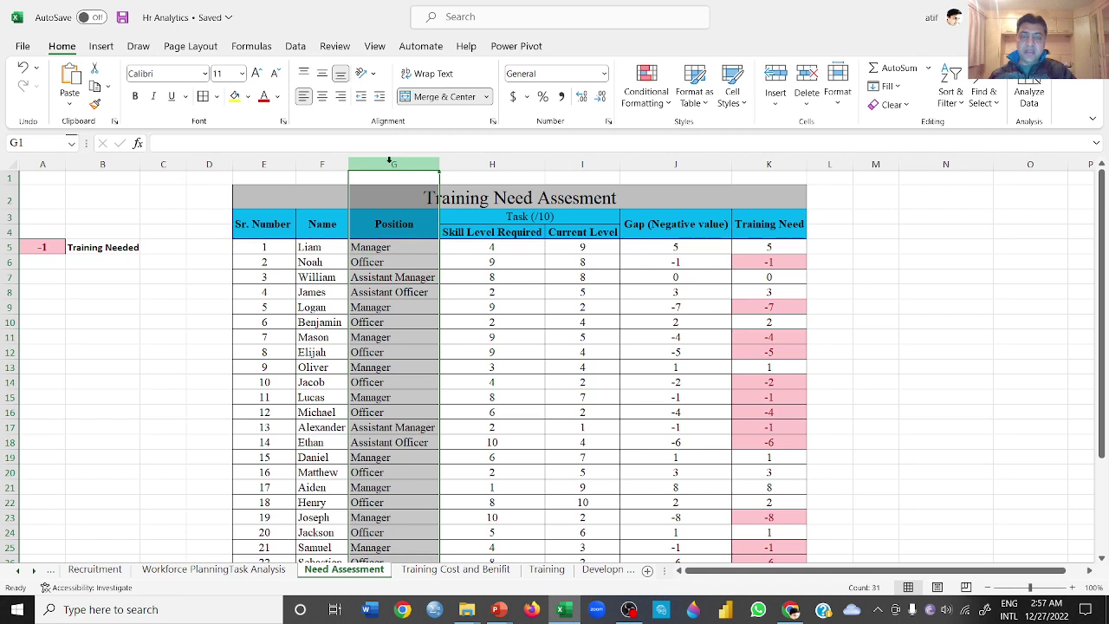
pyautogui.click(479, 162)
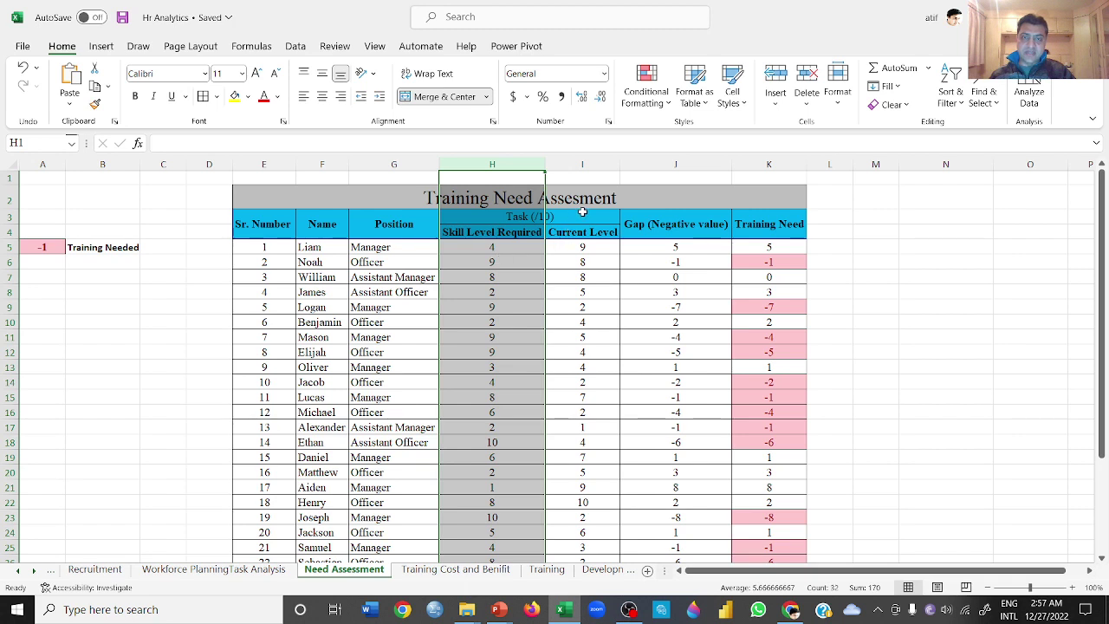
pyautogui.click(517, 249)
pyautogui.click(518, 262)
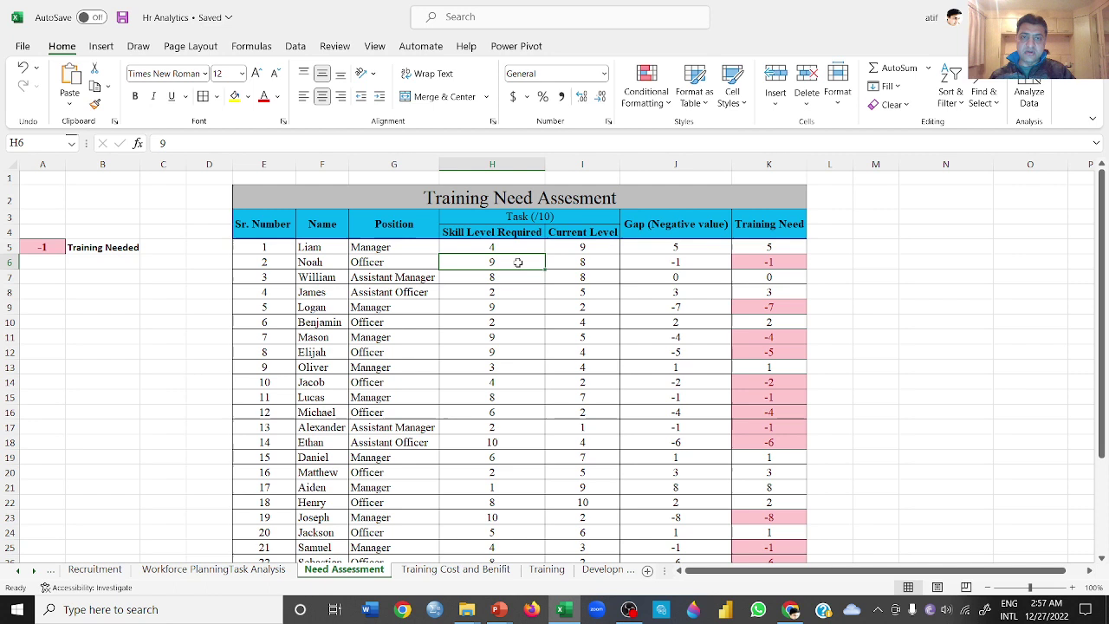
pyautogui.click(517, 276)
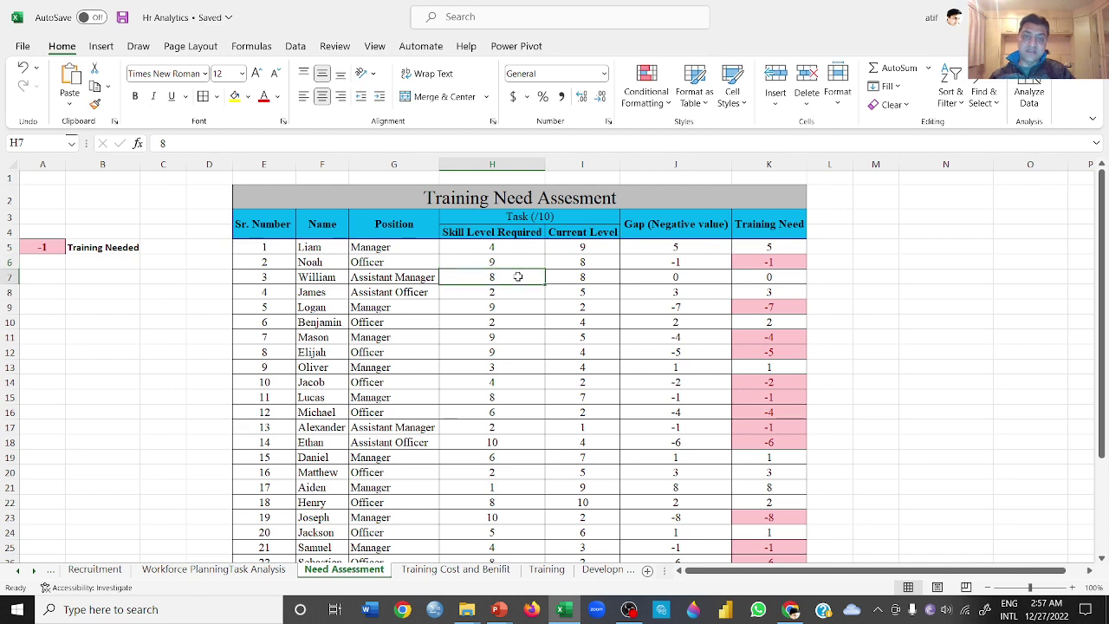
pyautogui.click(582, 247)
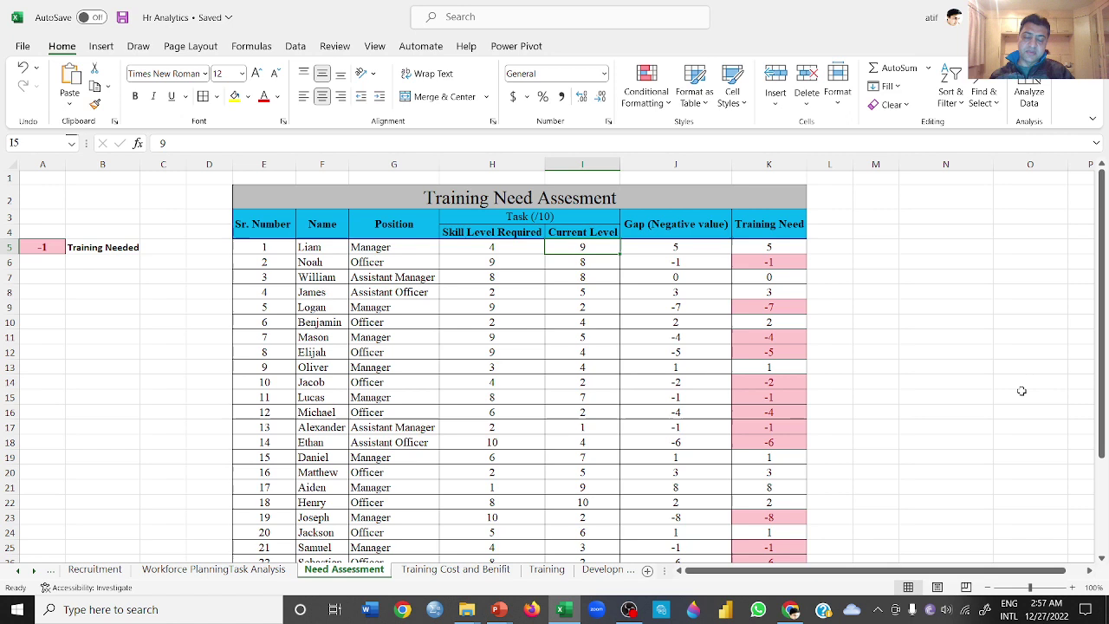
# Select the required and current skill values in H4:I22
pyautogui.click(319, 163)
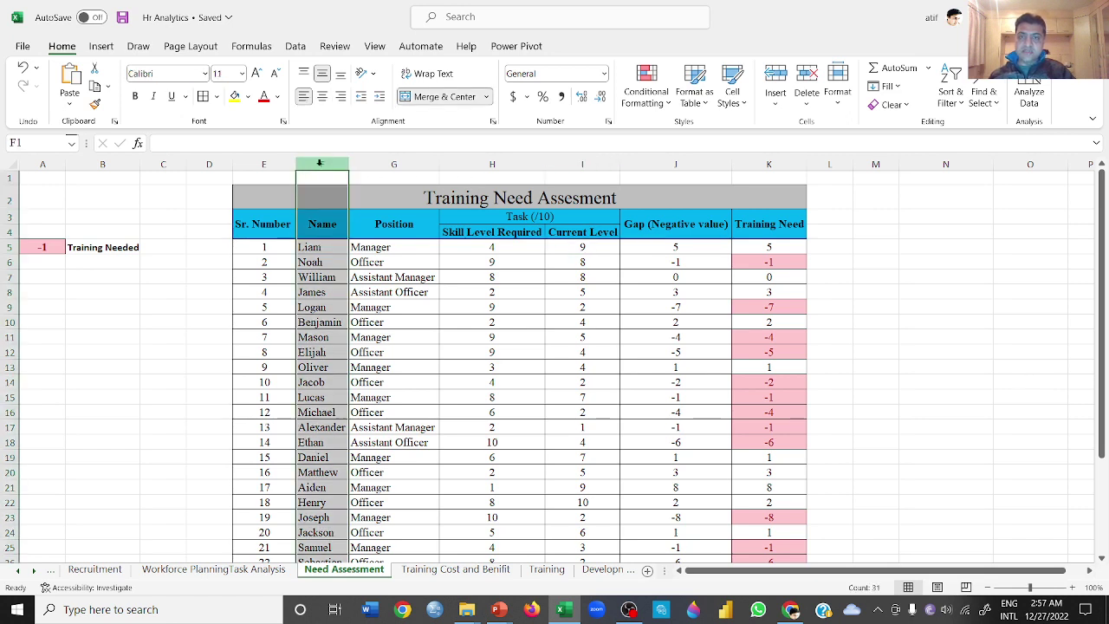
pyautogui.click(392, 164)
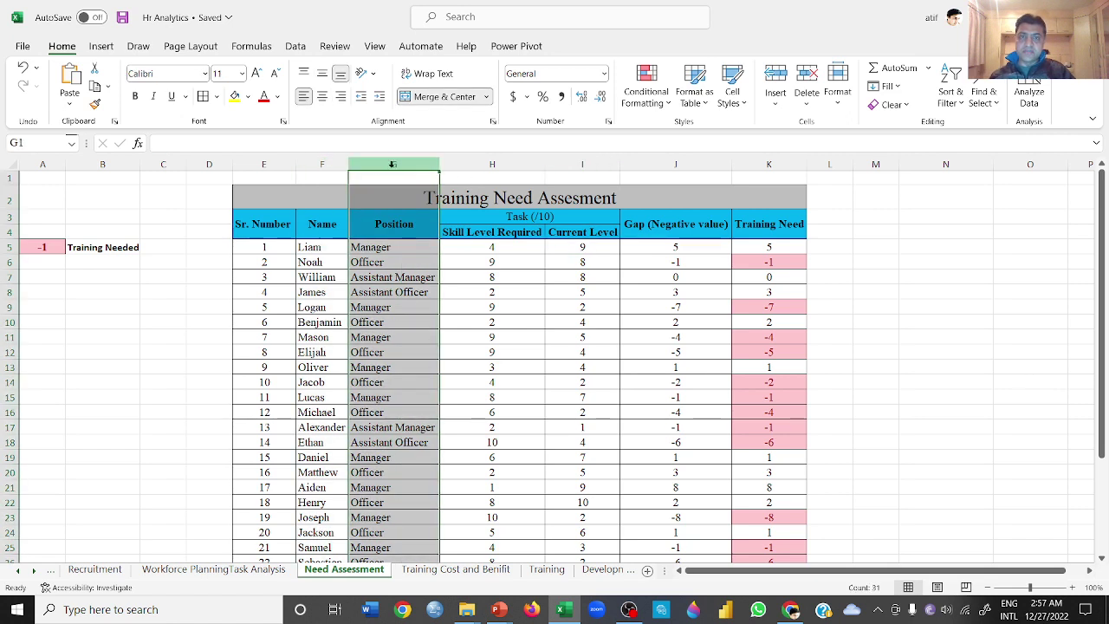
pyautogui.click(491, 233)
pyautogui.moveTo(491, 234)
pyautogui.mouseDown()
pyautogui.moveTo(604, 373)
pyautogui.moveTo(597, 501)
pyautogui.mouseUp()
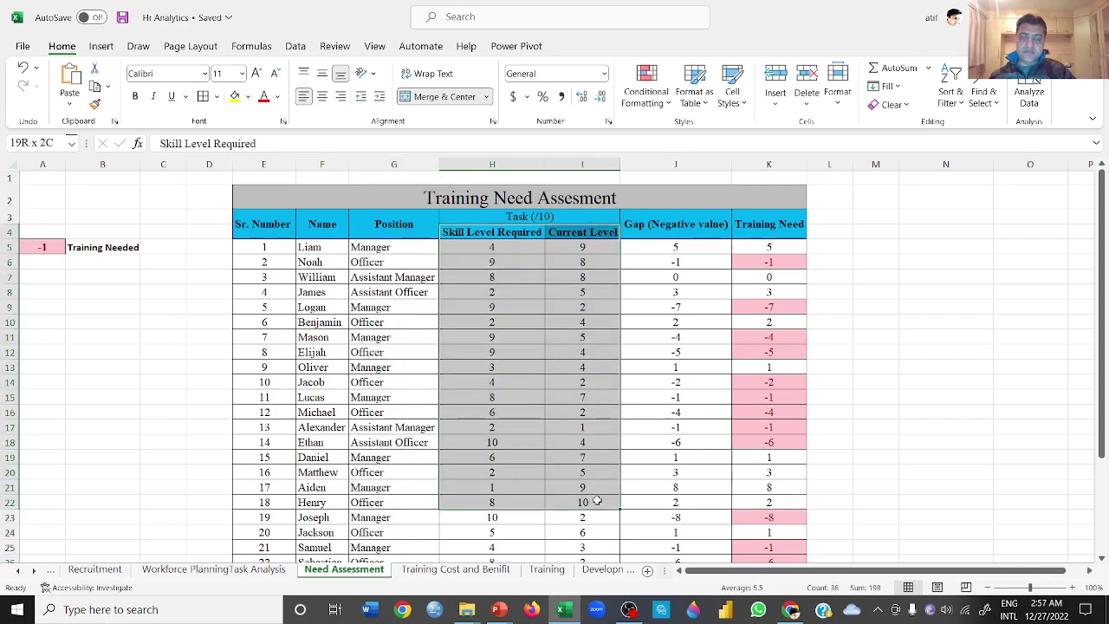
pyautogui.scroll(3, 597, 502)
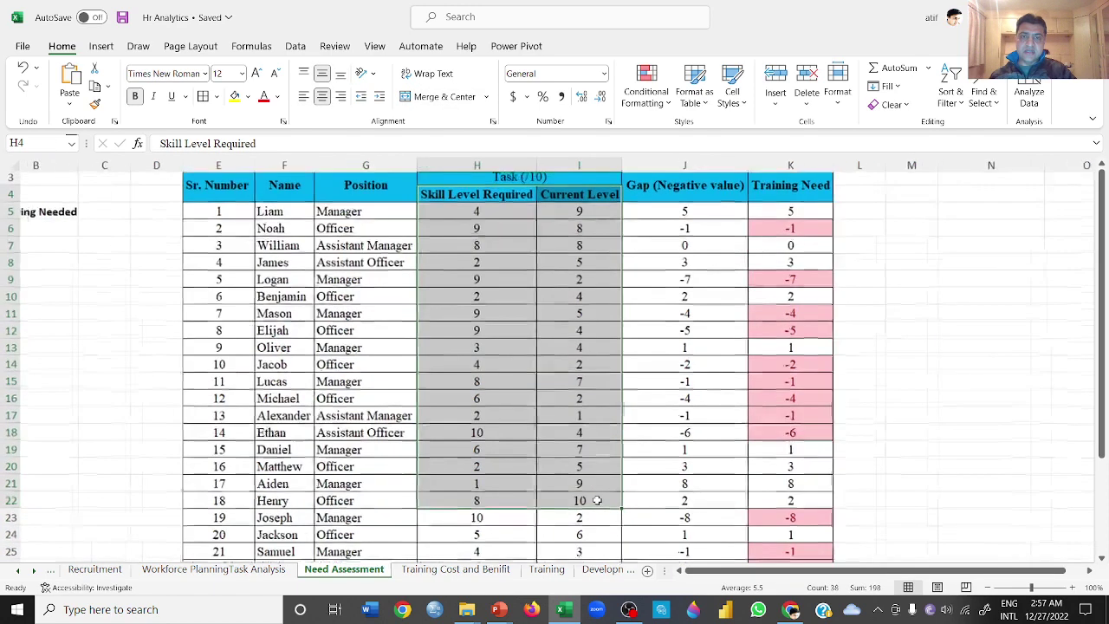
pyautogui.scroll(2, 587, 425)
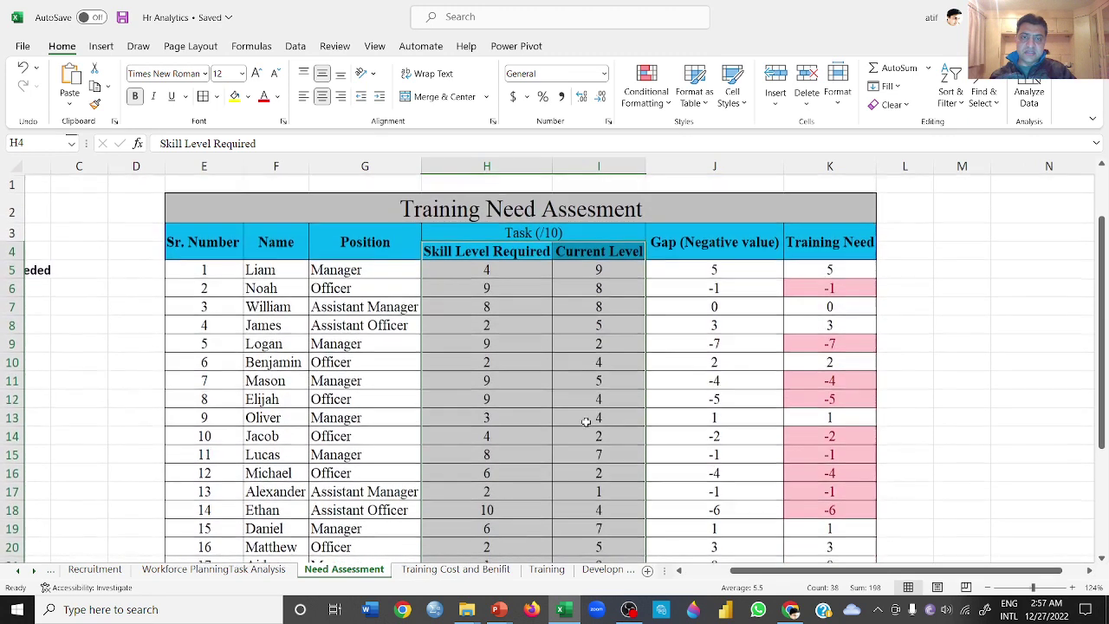
pyautogui.click(612, 293)
pyautogui.click(615, 270)
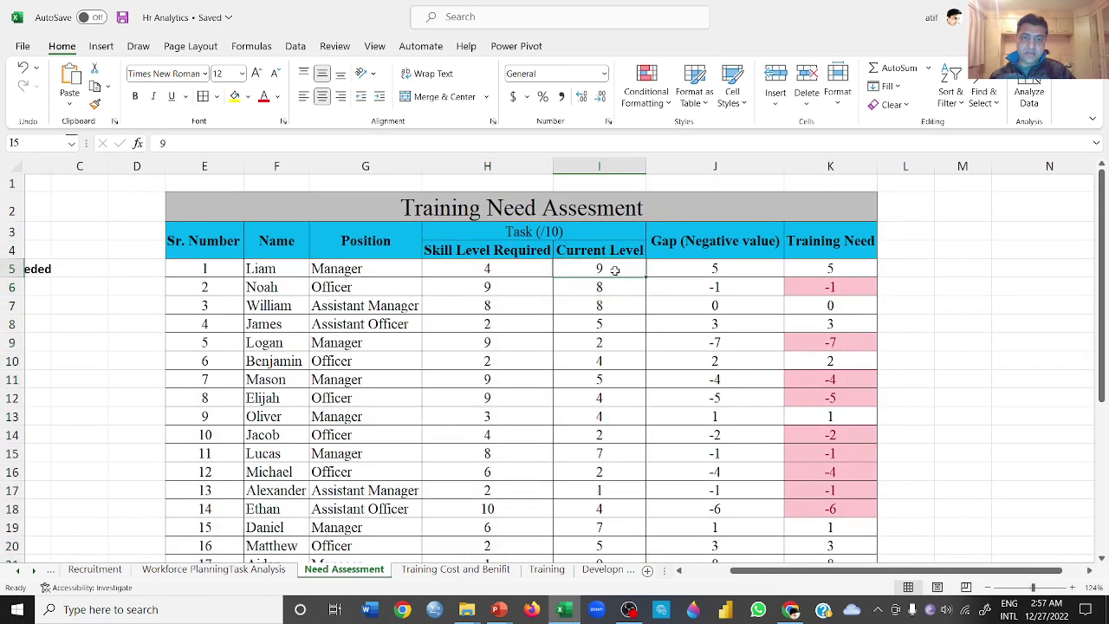
pyautogui.click(519, 276)
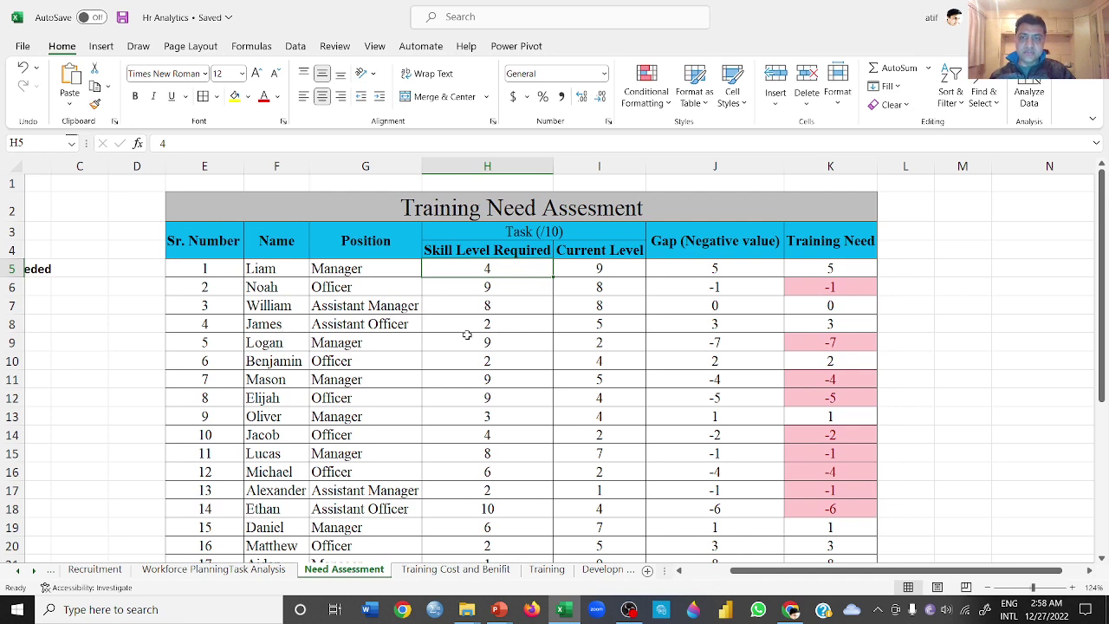
pyautogui.click(609, 329)
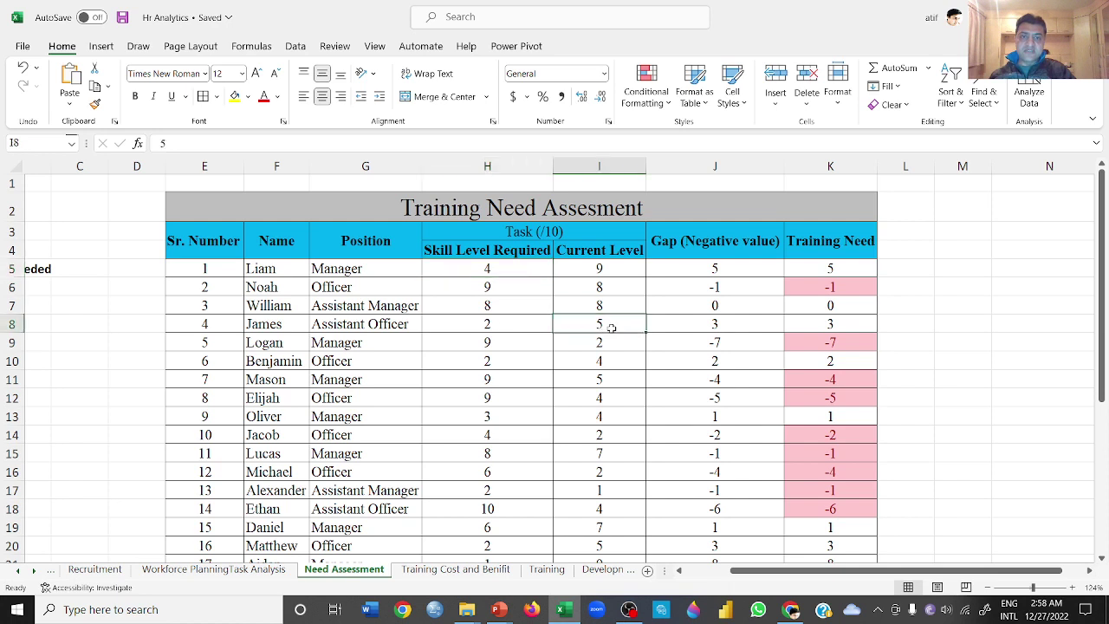
pyautogui.click(519, 329)
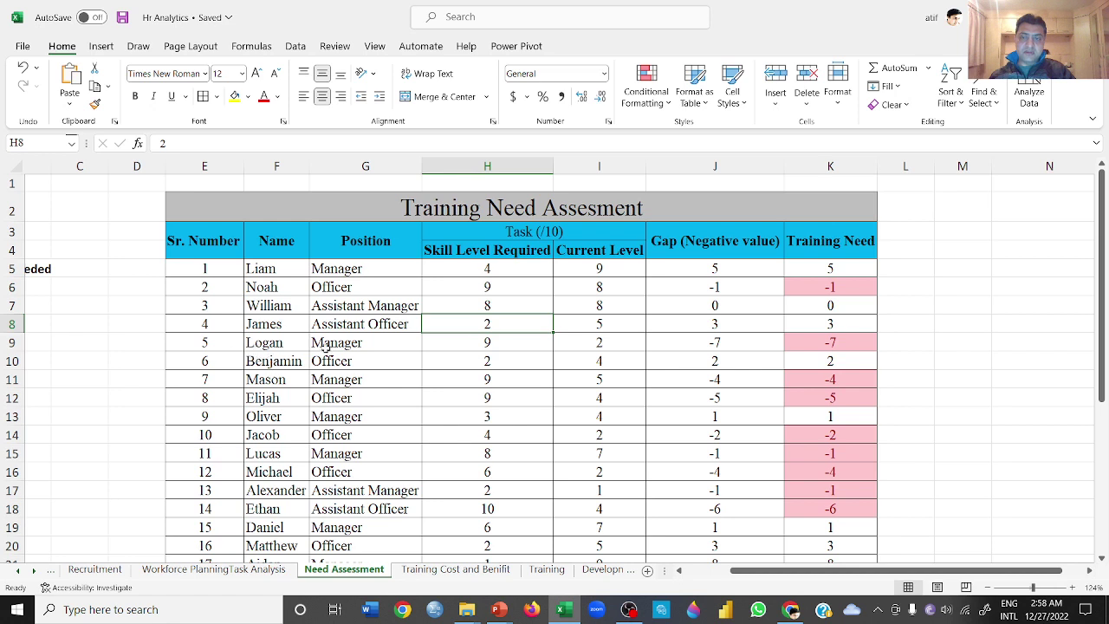
pyautogui.click(208, 345)
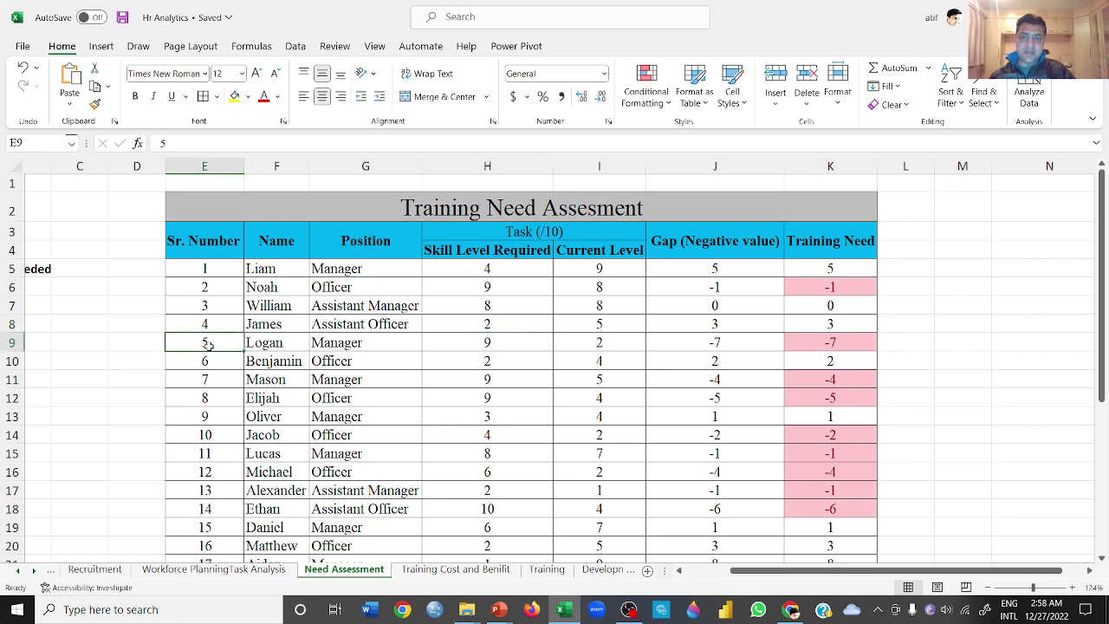
pyautogui.click(616, 343)
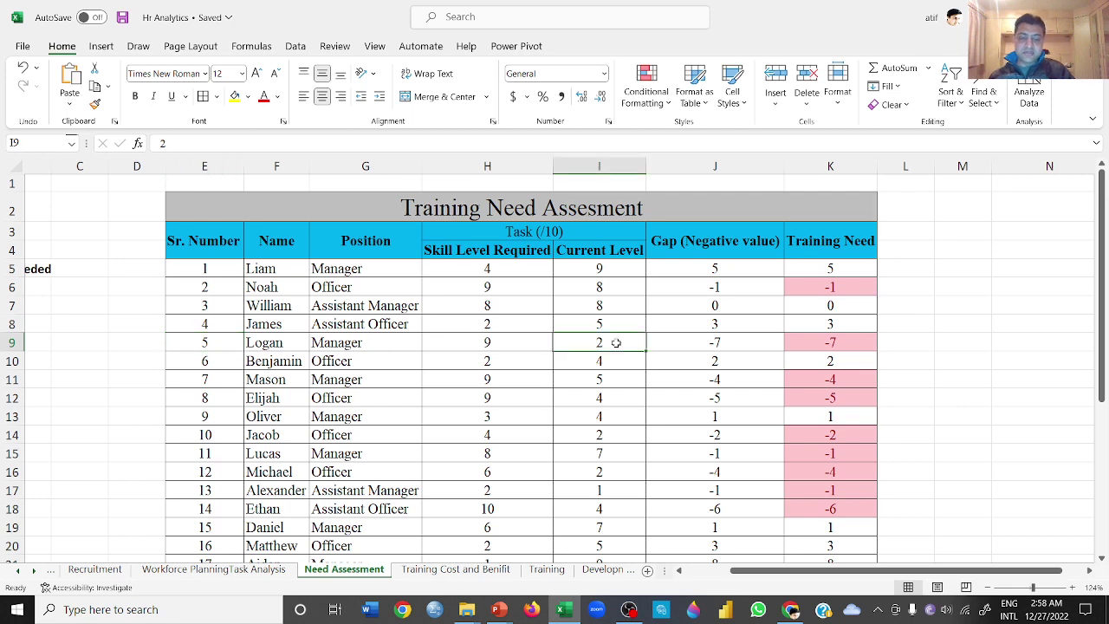
pyautogui.moveTo(616, 343); pyautogui.dragTo(489, 340)
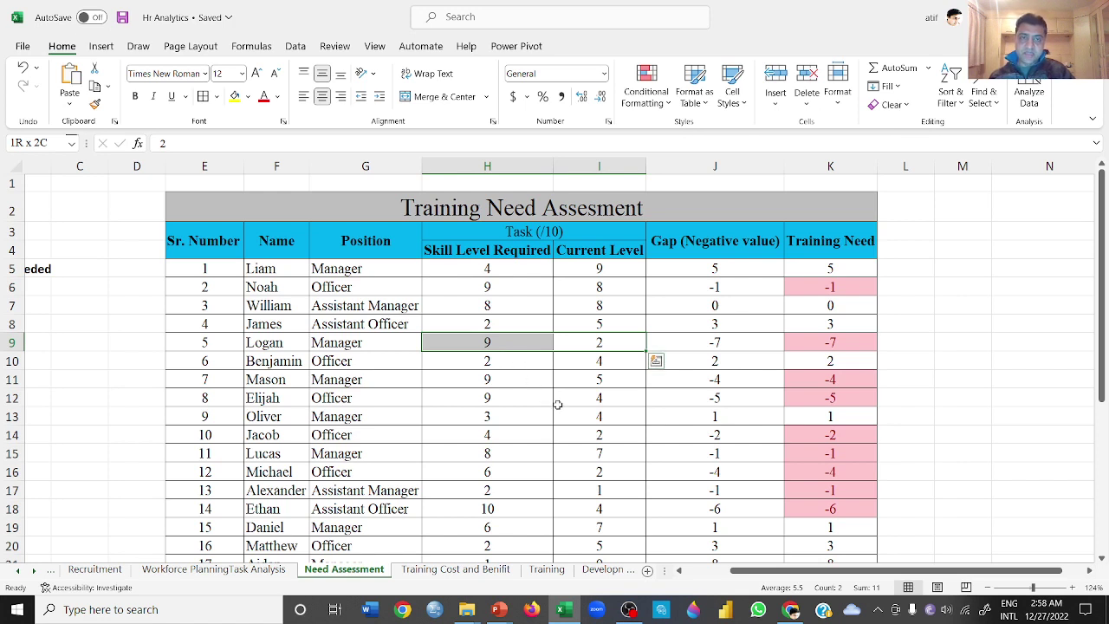
pyautogui.moveTo(746, 267); pyautogui.dragTo(747, 525)
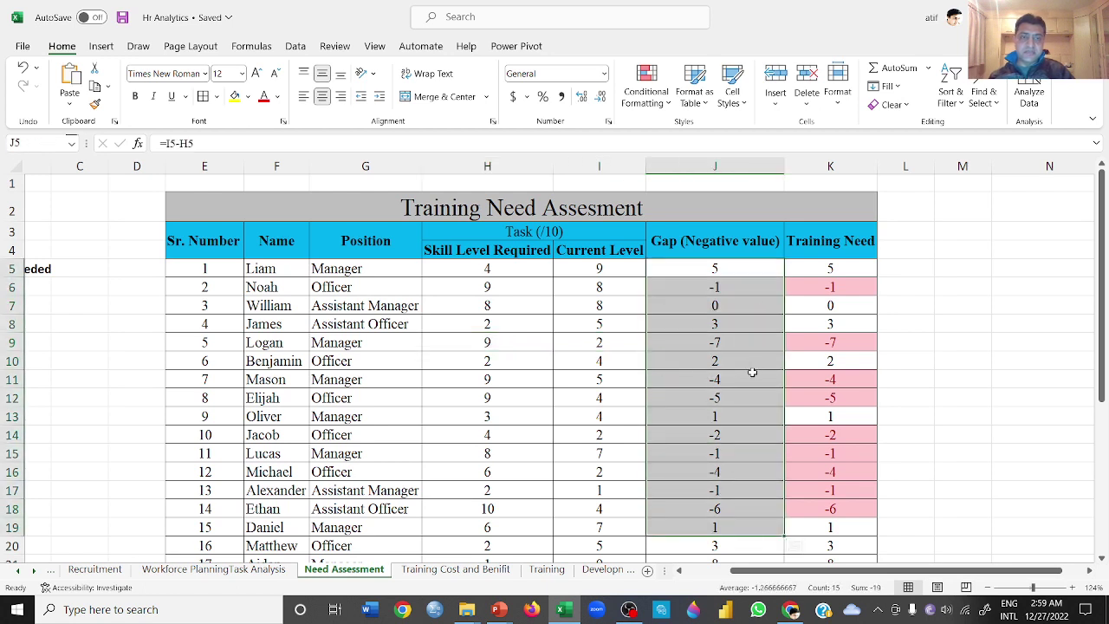
pyautogui.click(754, 290)
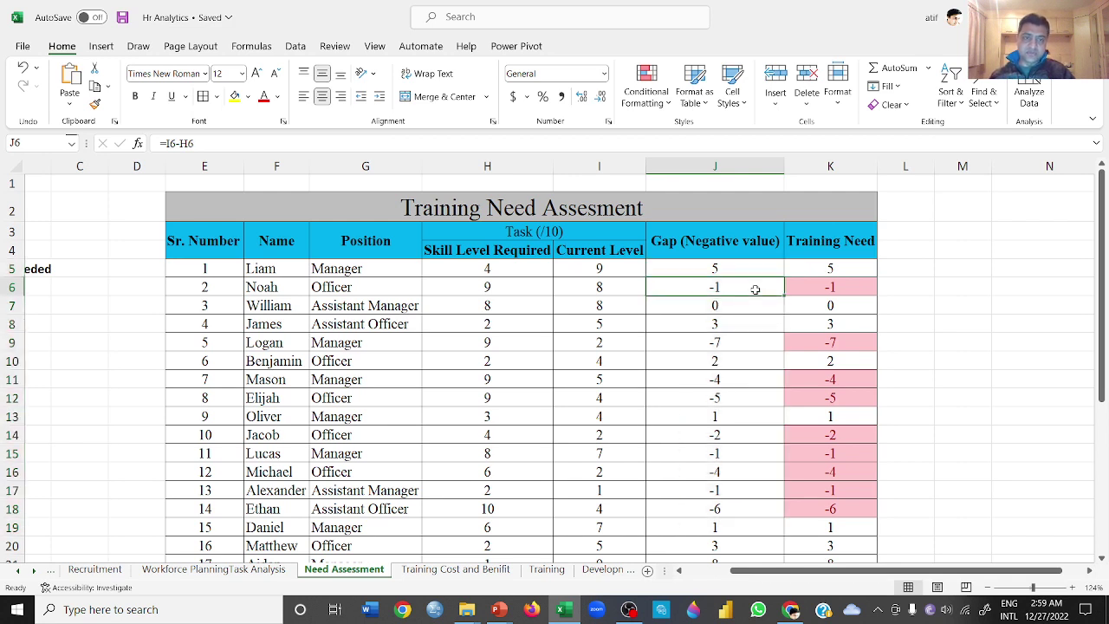
pyautogui.click(750, 341)
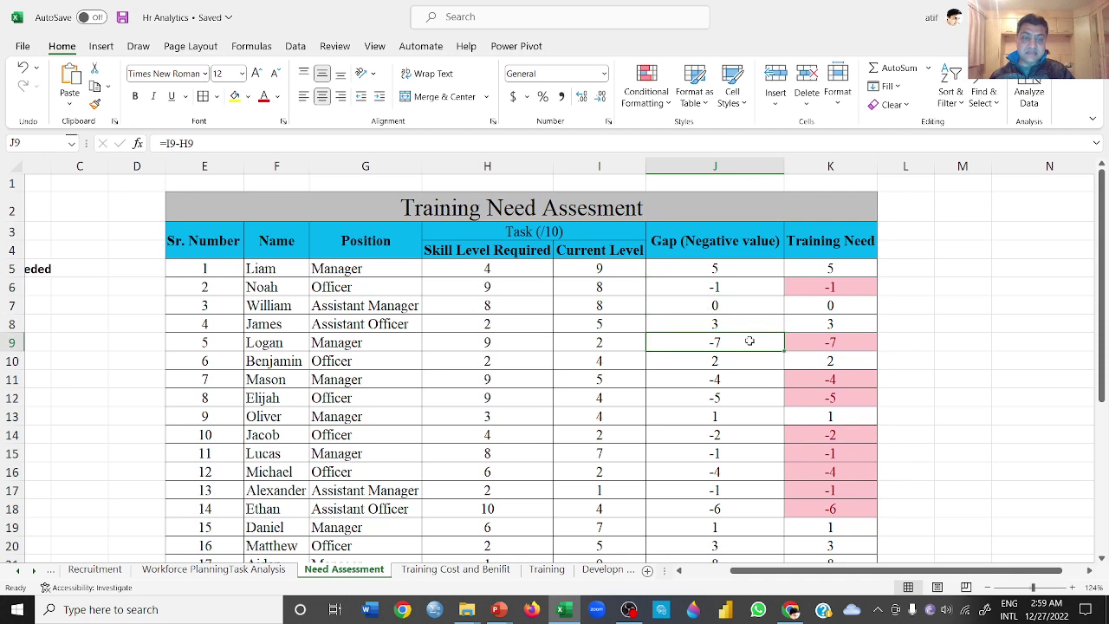
pyautogui.click(732, 404)
pyautogui.click(730, 382)
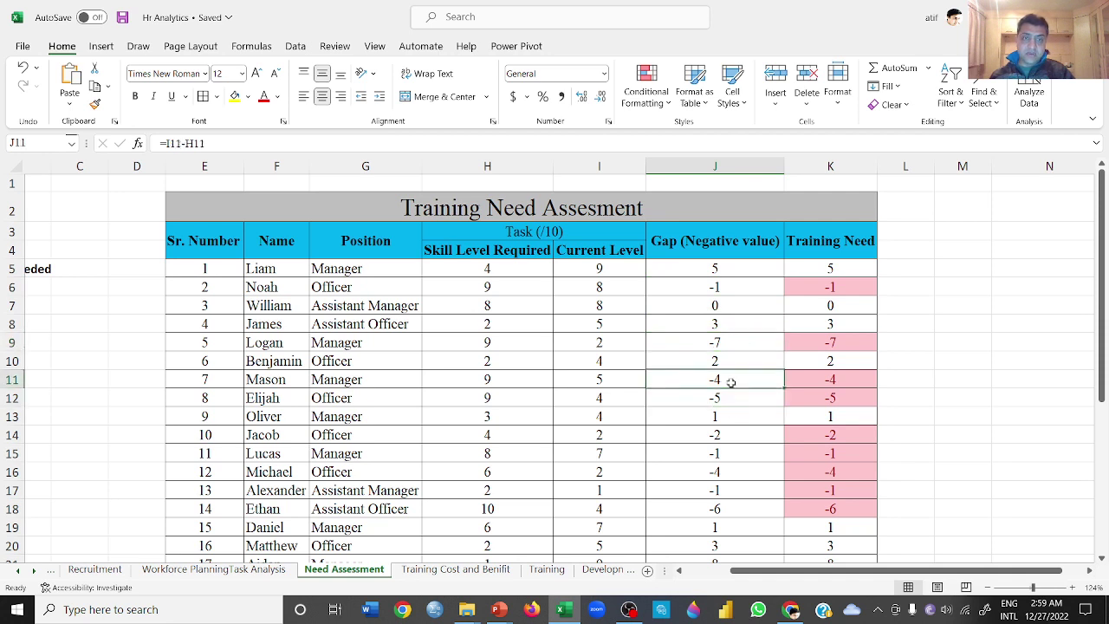
pyautogui.click(739, 307)
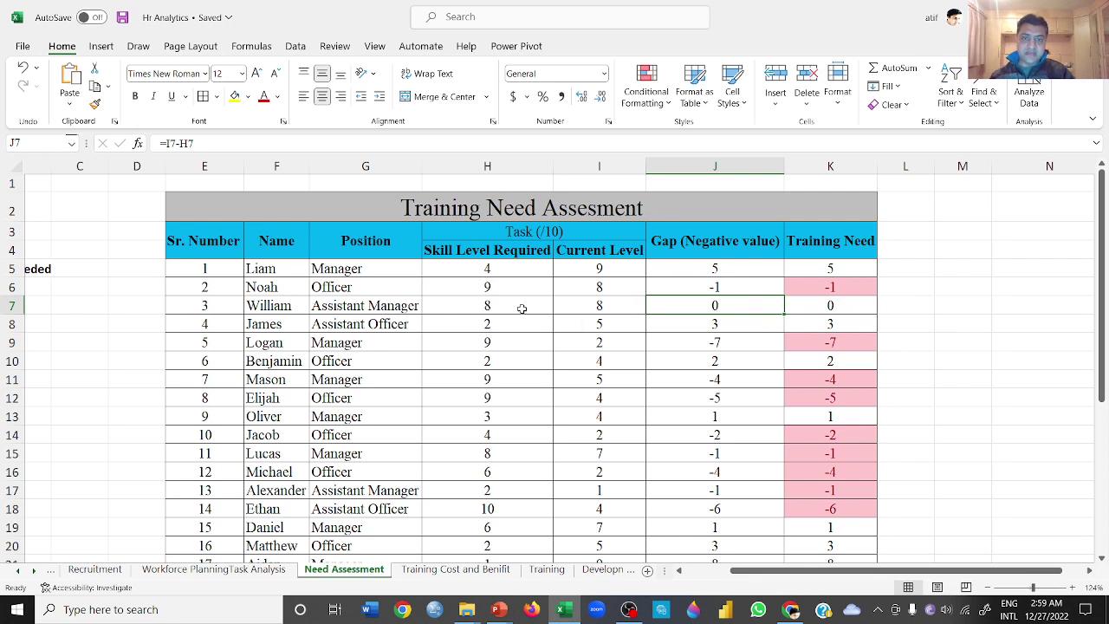
pyautogui.click(824, 169)
pyautogui.scroll(-1, 817, 340)
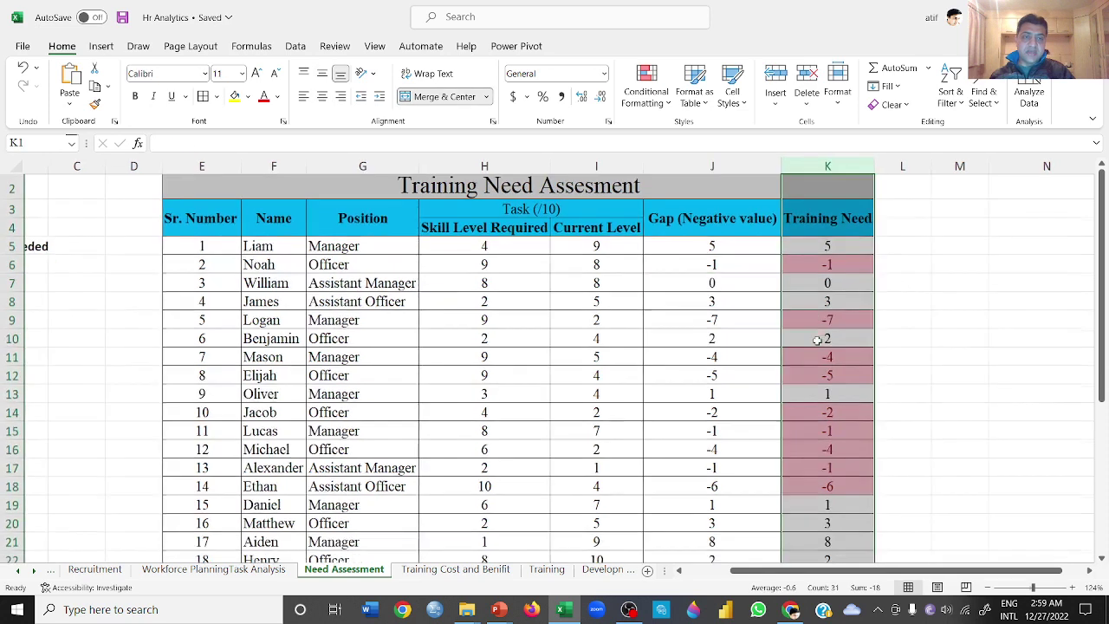
pyautogui.click(856, 263)
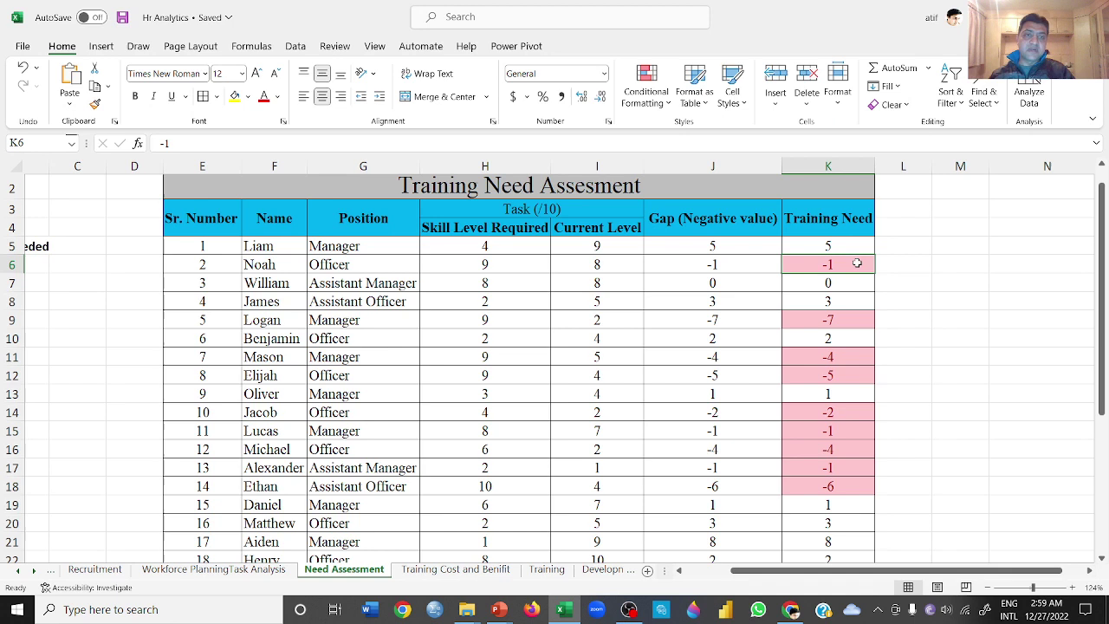
pyautogui.click(753, 260)
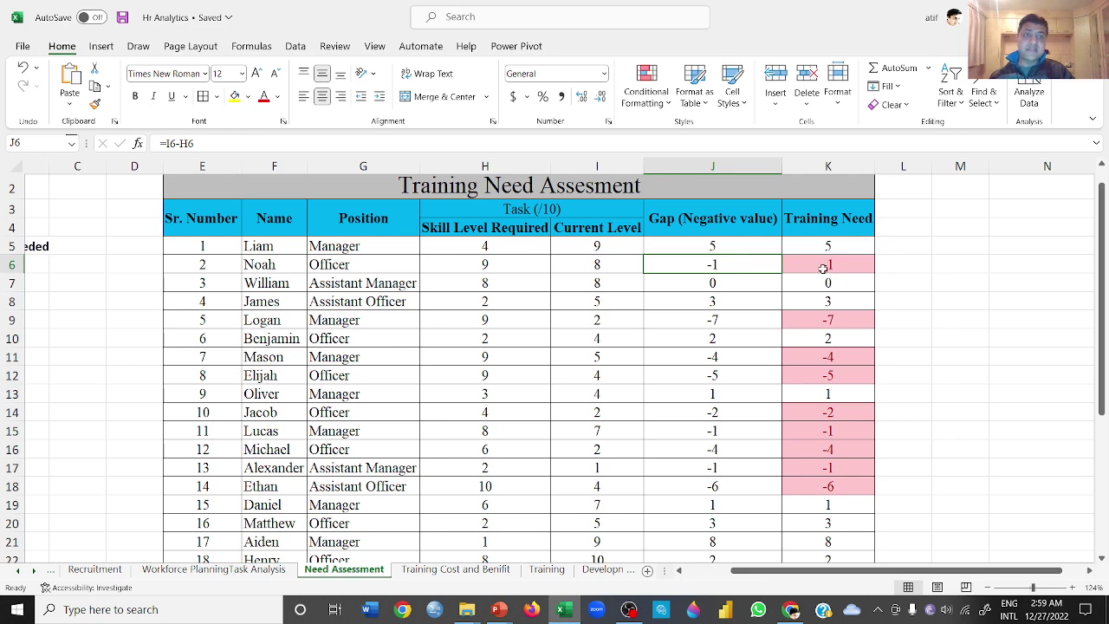
pyautogui.click(853, 265)
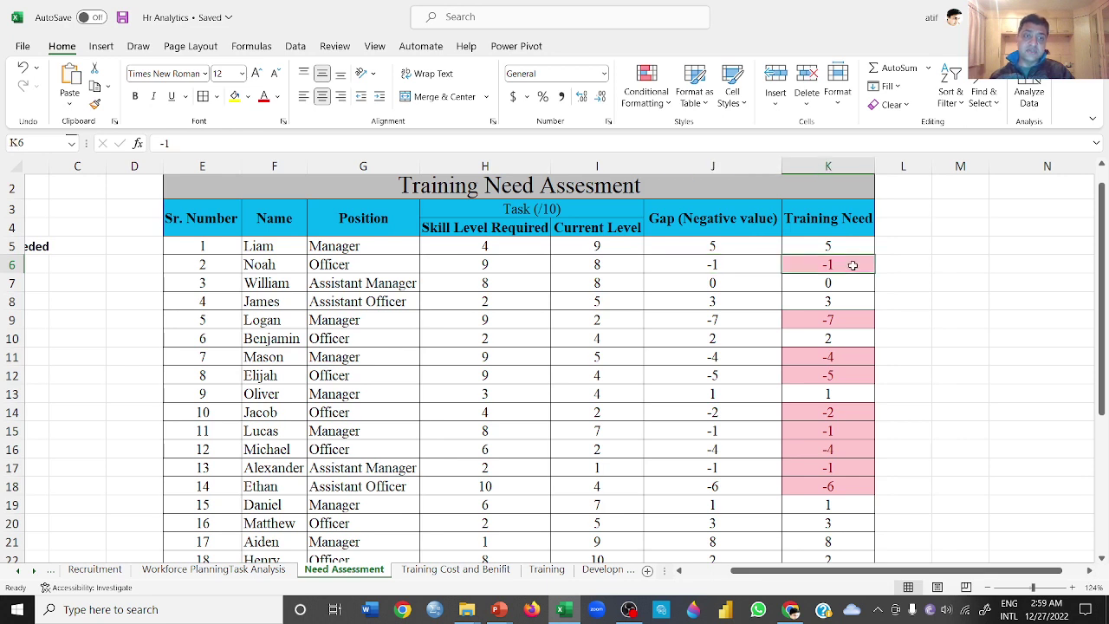
pyautogui.click(854, 317)
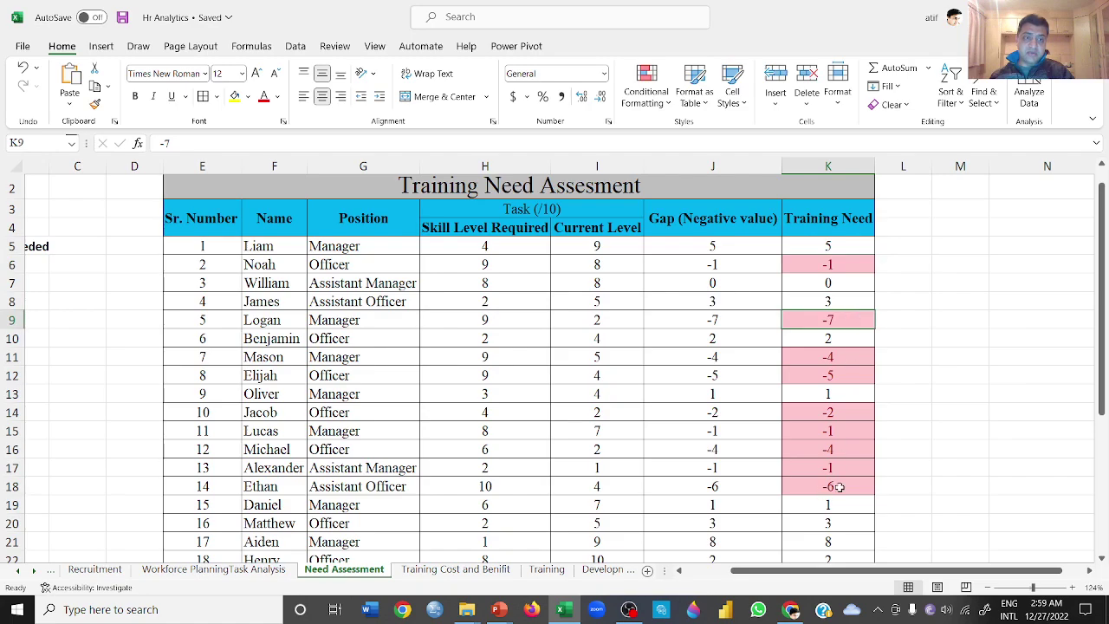
pyautogui.scroll(-6, 839, 487)
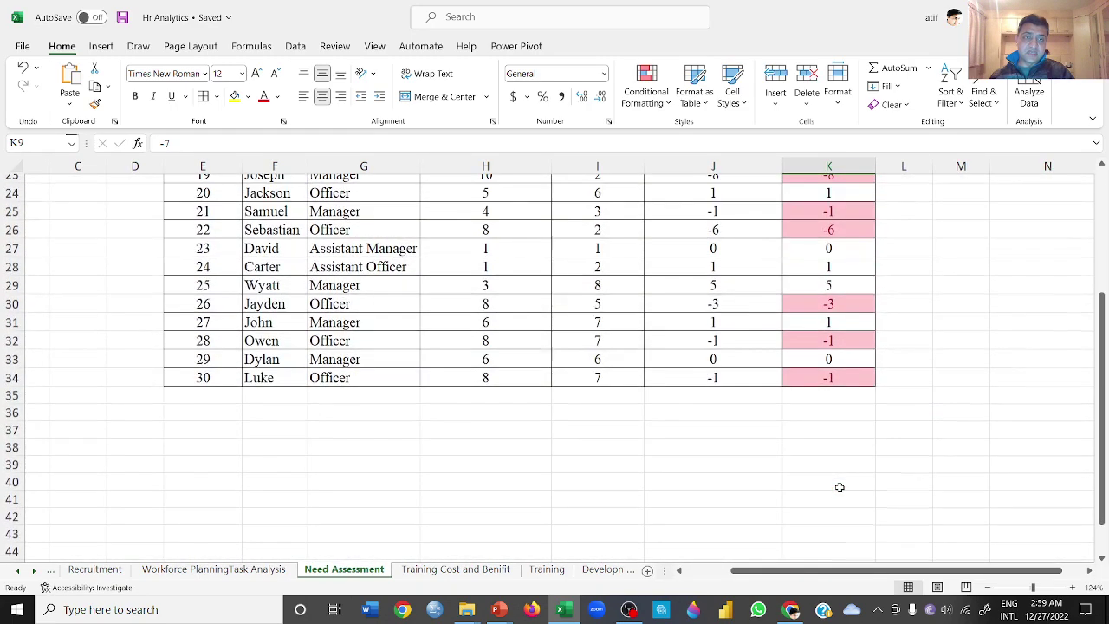
pyautogui.scroll(7, 839, 488)
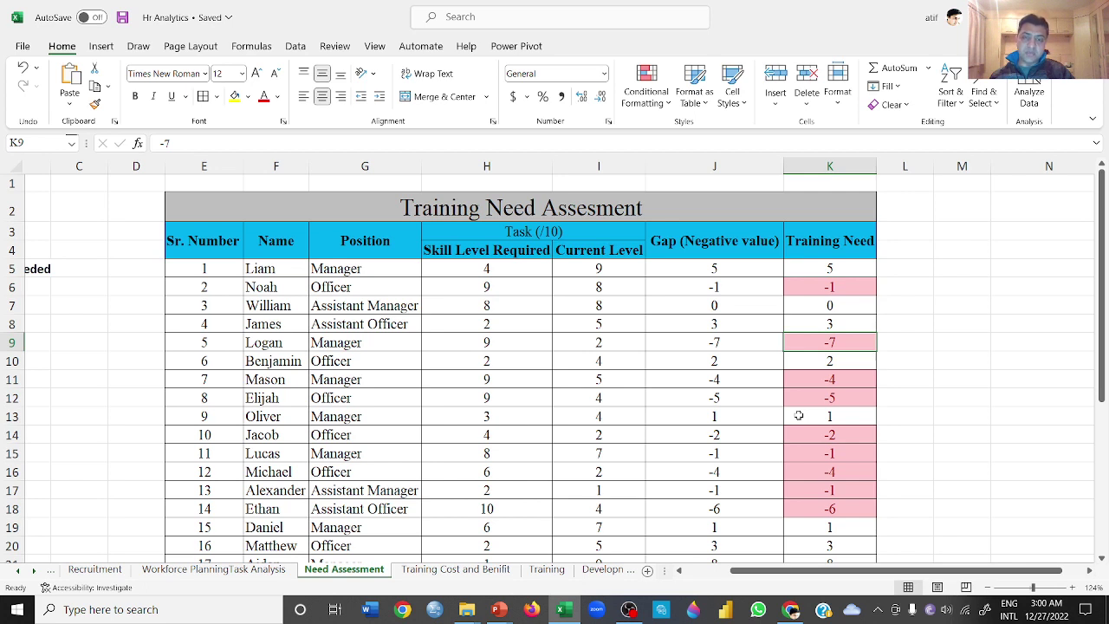
# Return to the running PowerPoint slide show and advance to the slide on justifying training spend
pyautogui.click(497, 609)
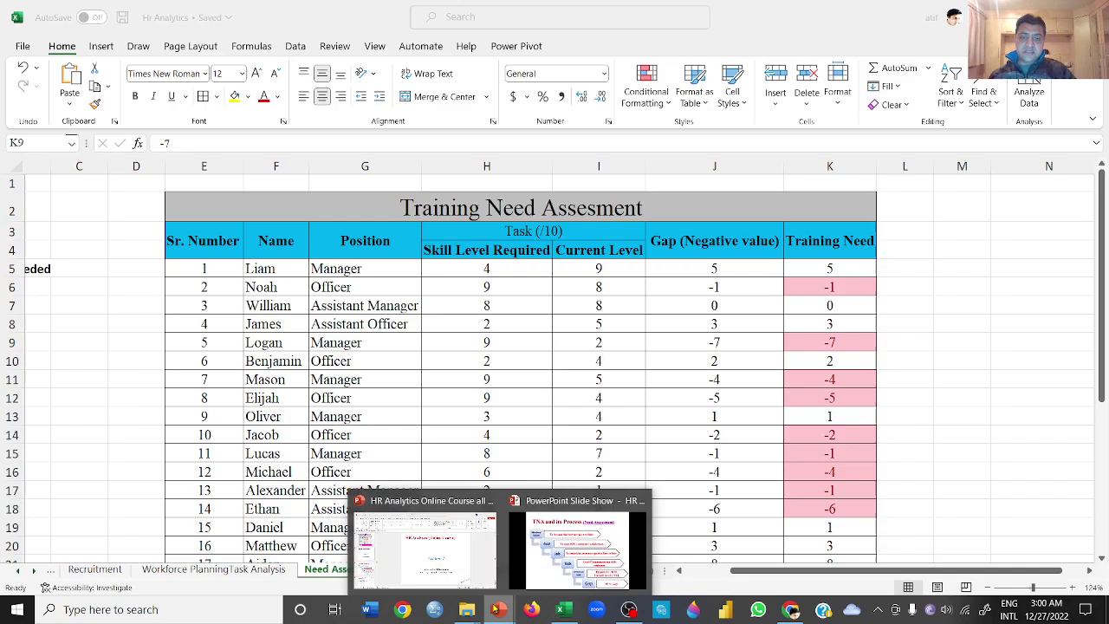
pyautogui.click(576, 546)
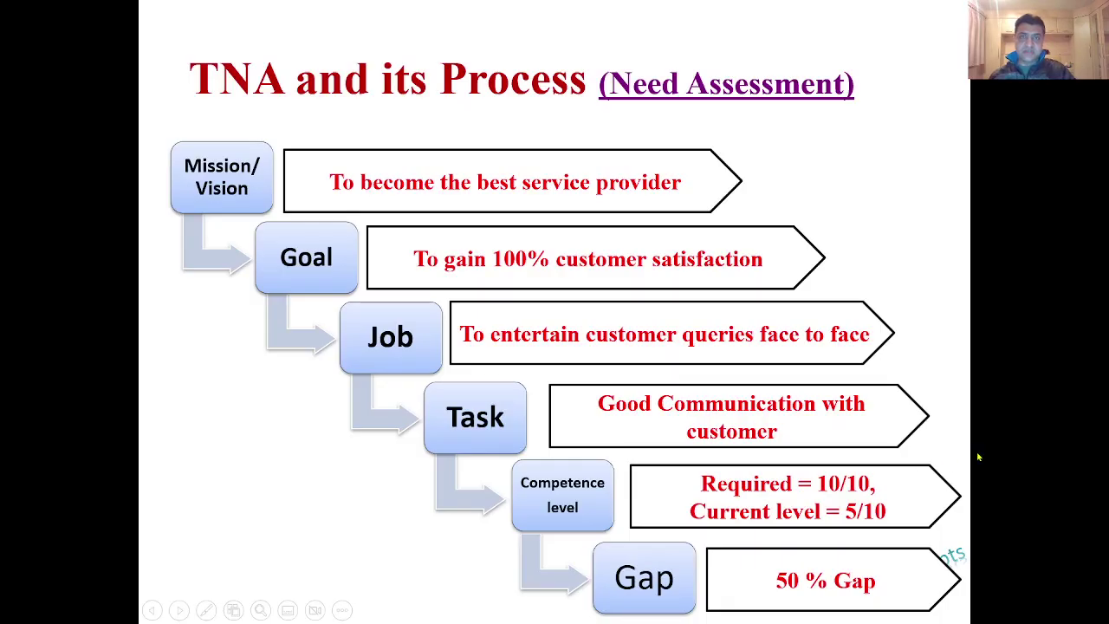
pyautogui.press('Right')
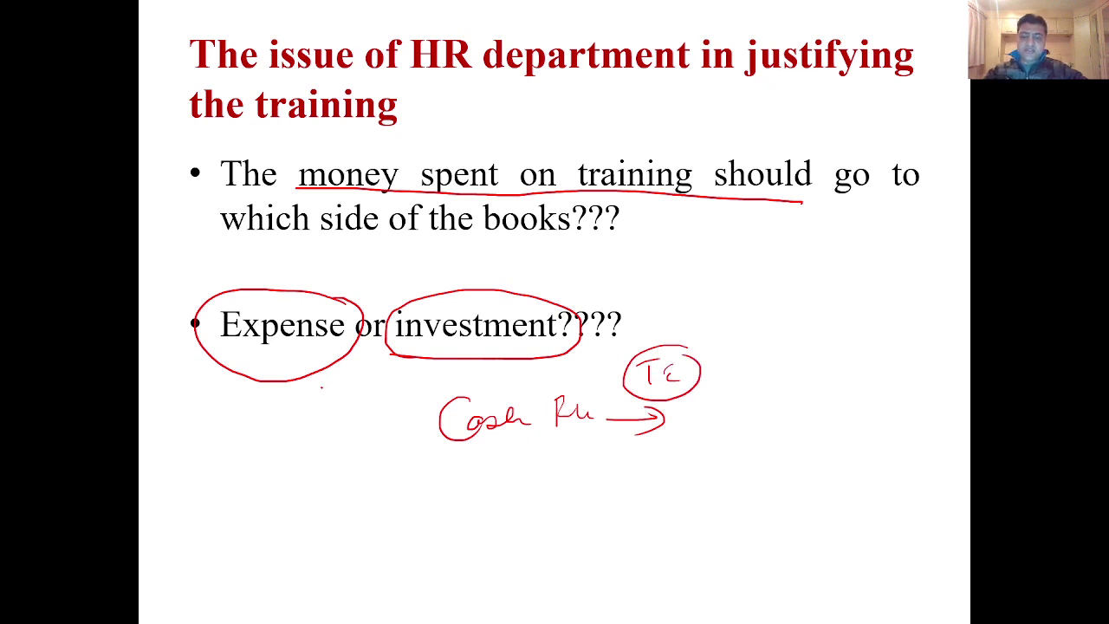
# Erase all ink from the slide and circle the word Expense in red
pyautogui.press('e')
pyautogui.moveTo(222, 354)
pyautogui.mouseDown()
pyautogui.moveTo(345, 346)
pyautogui.moveTo(347, 308)
pyautogui.moveTo(217, 308)
pyautogui.moveTo(239, 356)
pyautogui.mouseUp()
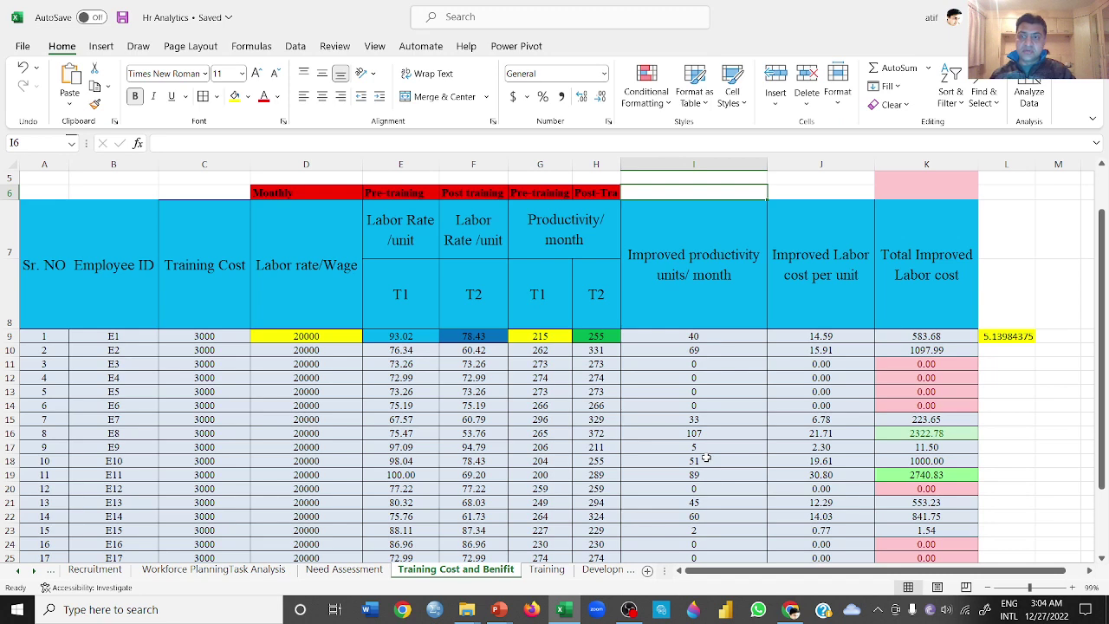
pyautogui.click(113, 163)
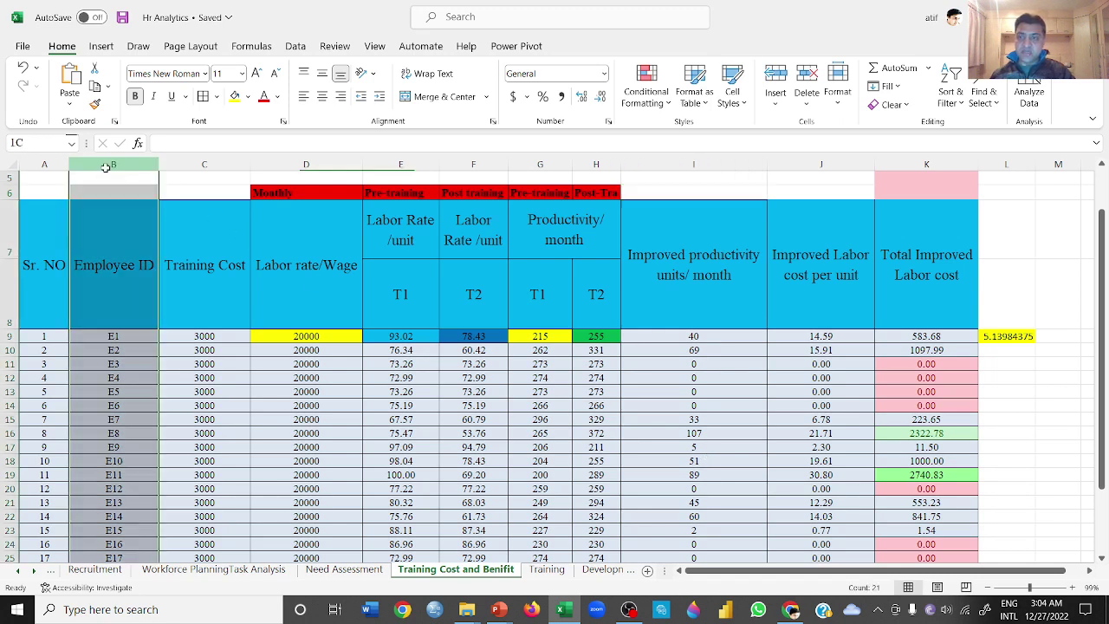
pyautogui.click(218, 164)
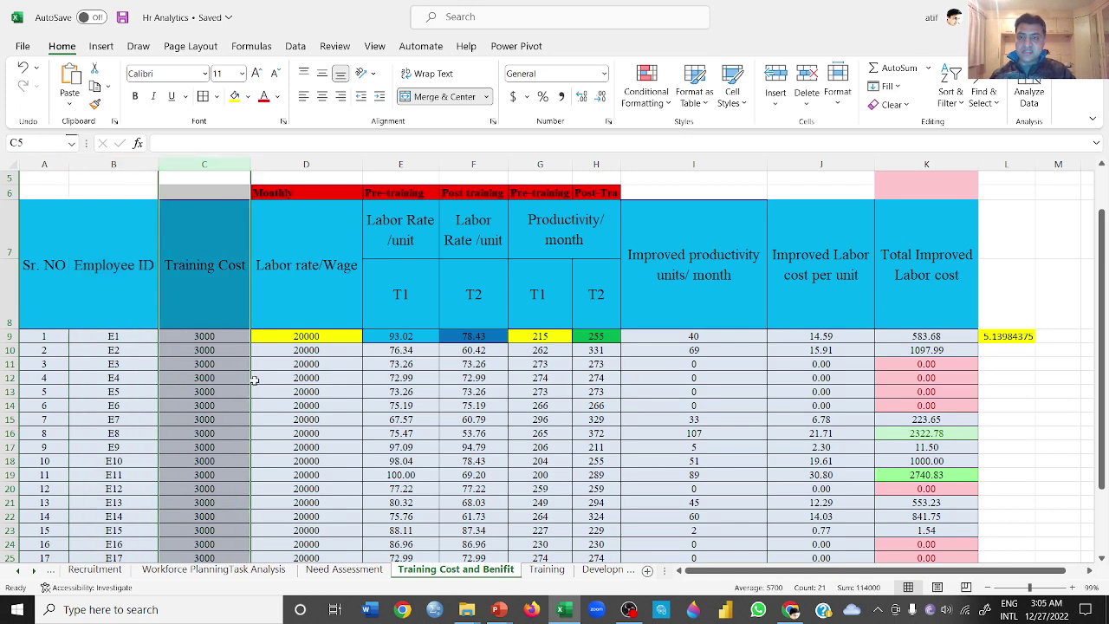
pyautogui.click(232, 340)
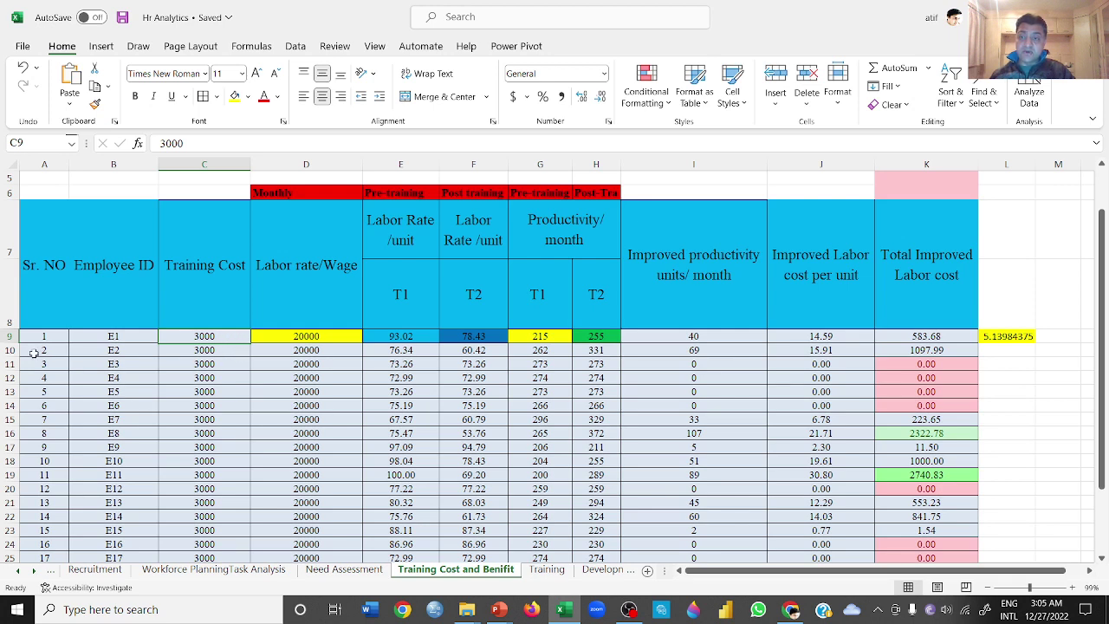
pyautogui.click(8, 336)
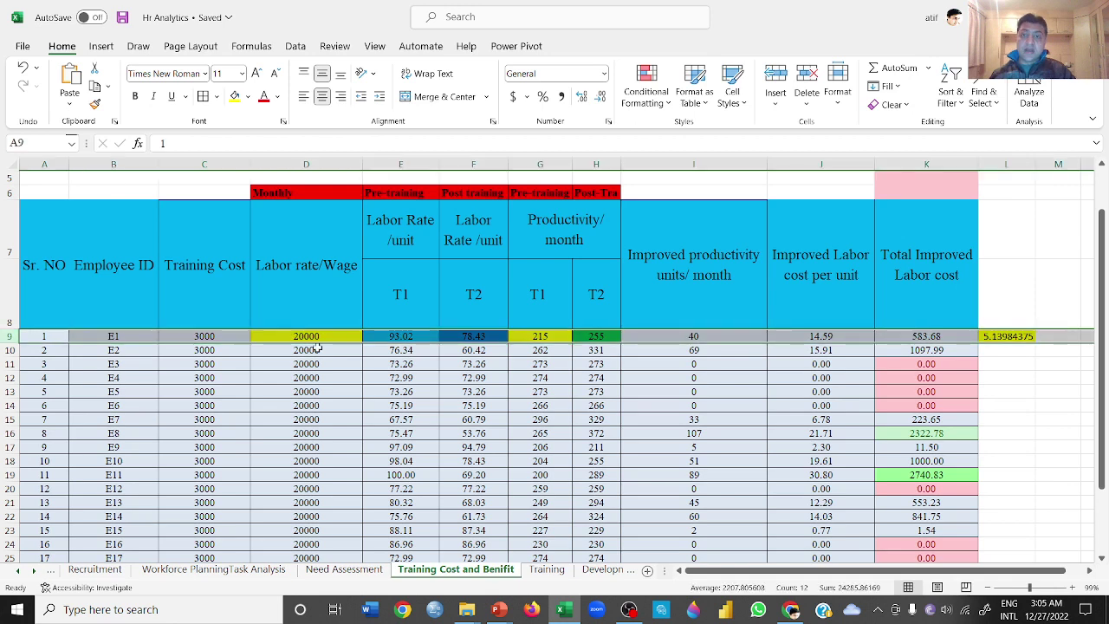
pyautogui.click(262, 356)
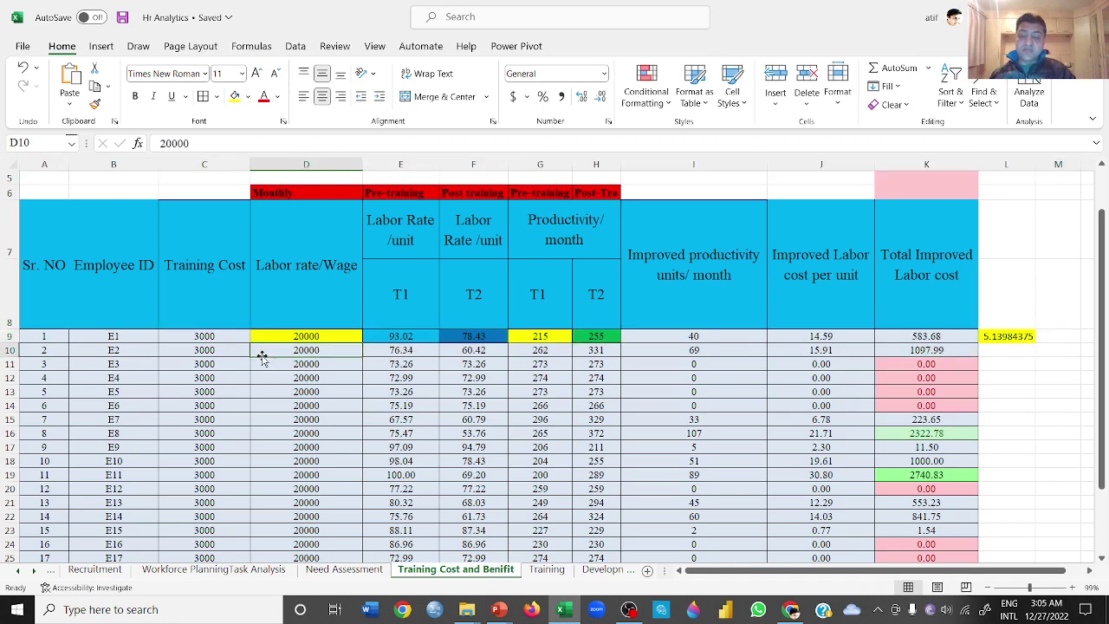
pyautogui.click(344, 336)
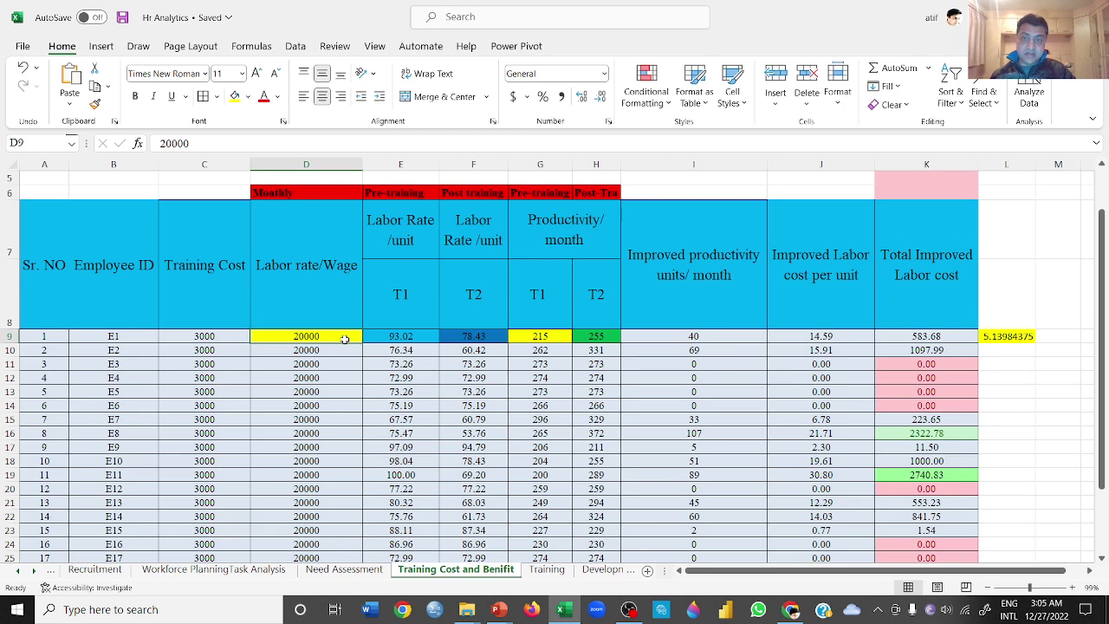
pyautogui.click(288, 196)
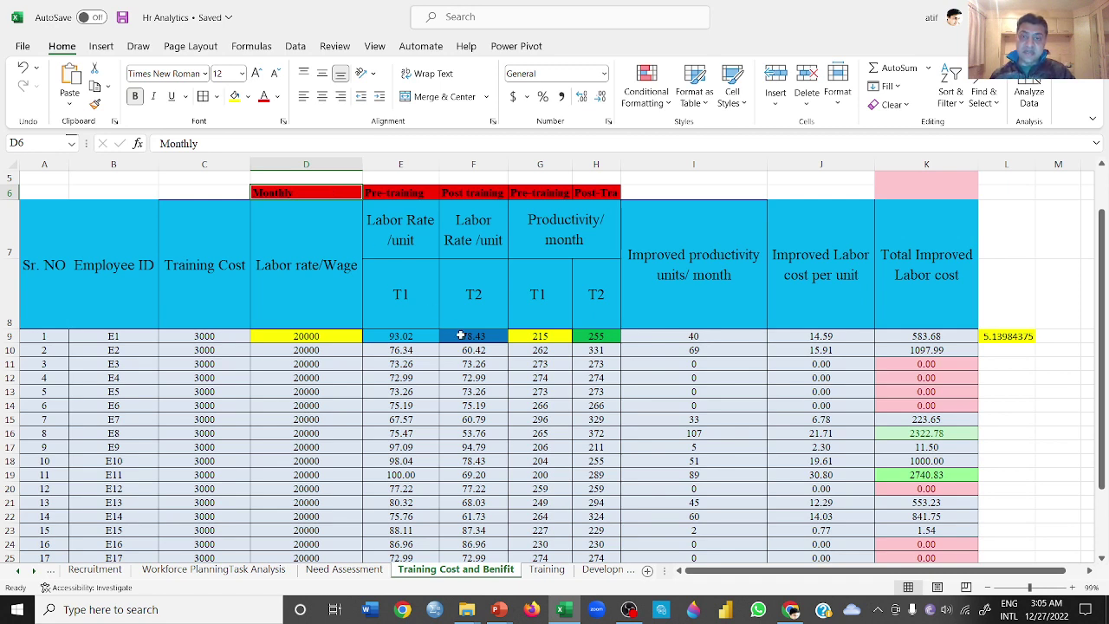
pyautogui.click(539, 336)
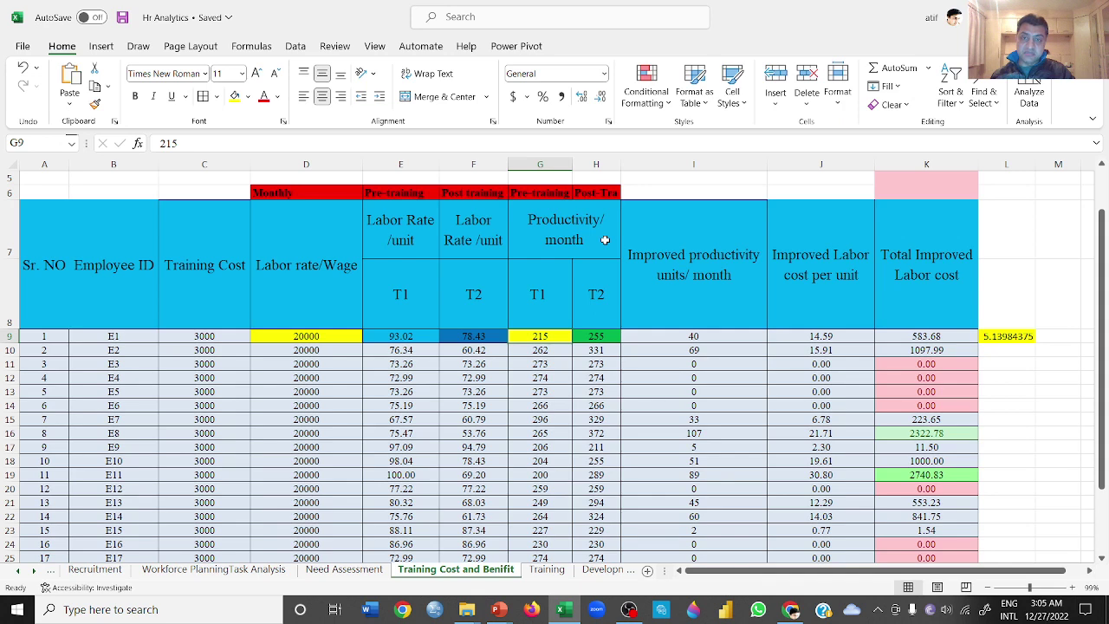
pyautogui.click(350, 337)
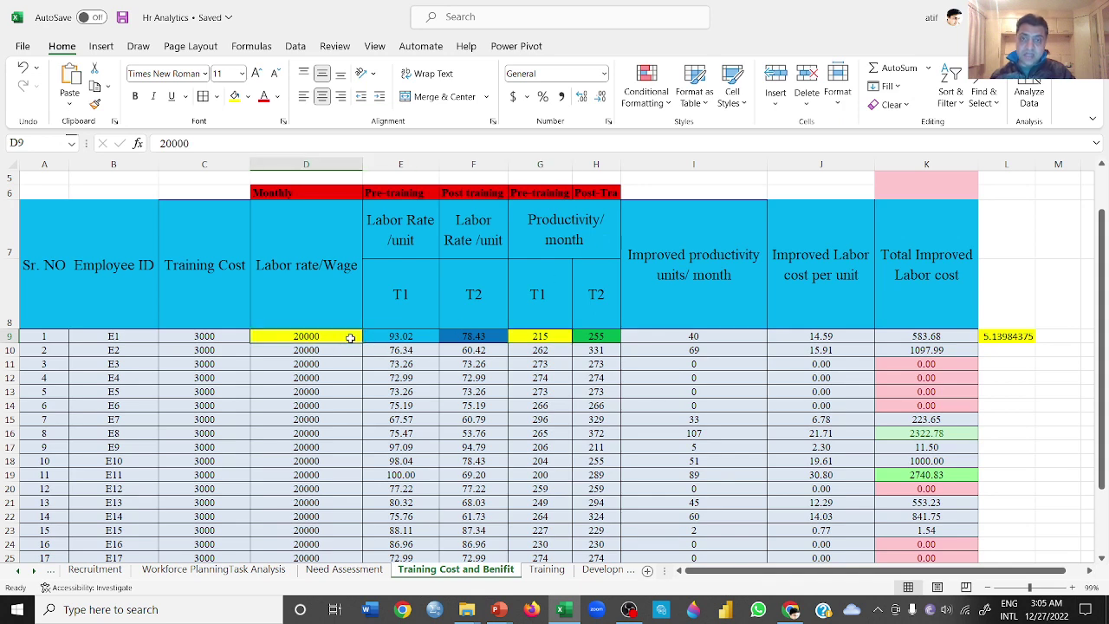
pyautogui.click(559, 337)
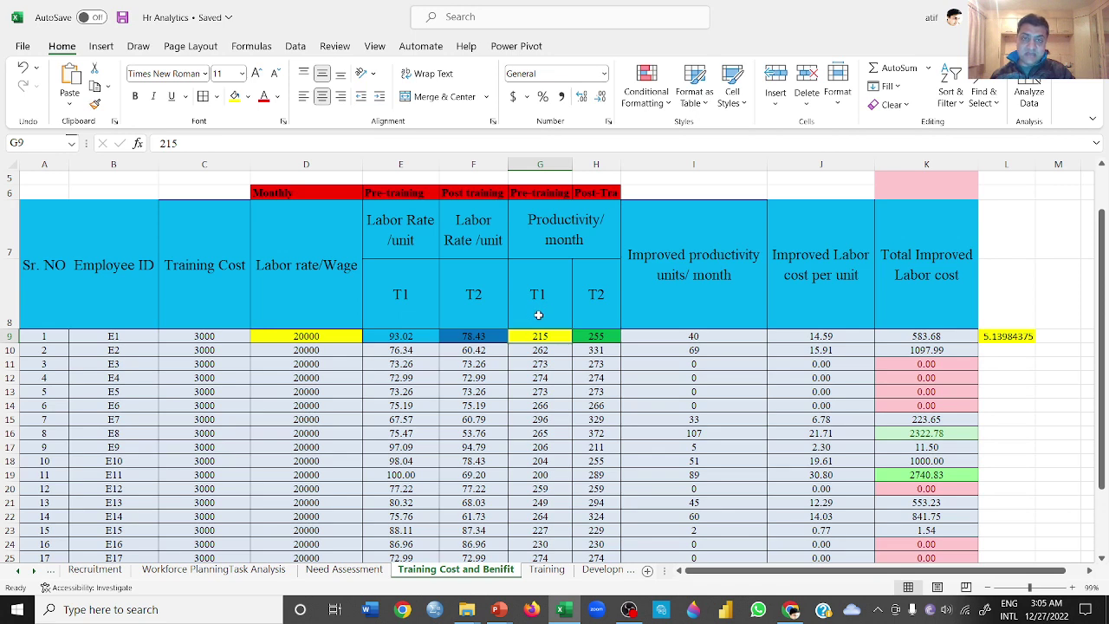
pyautogui.click(541, 194)
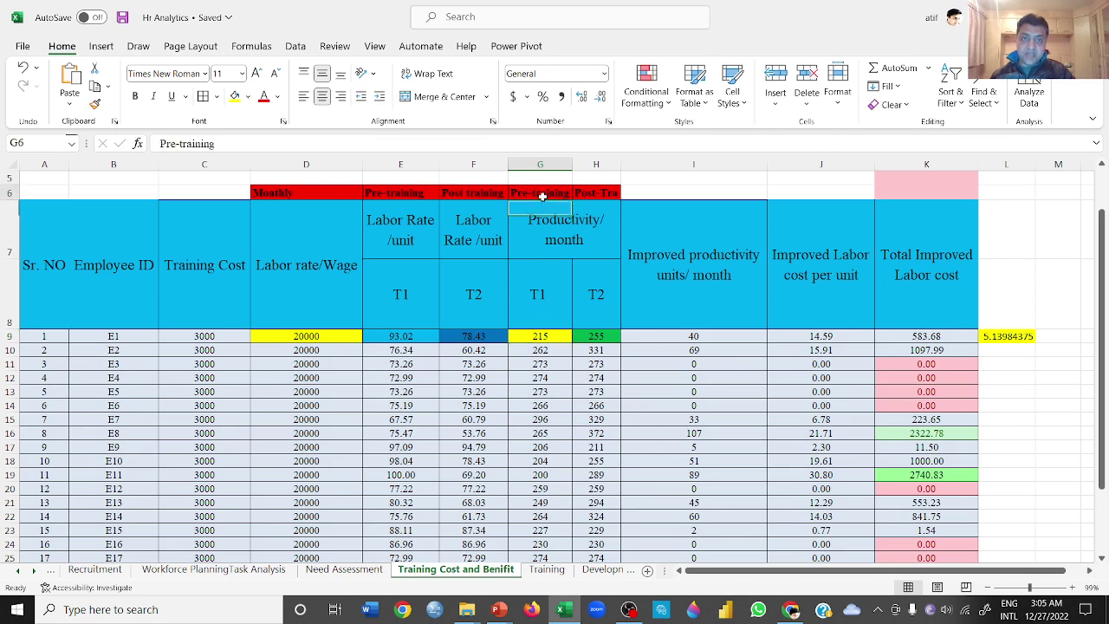
pyautogui.click(597, 194)
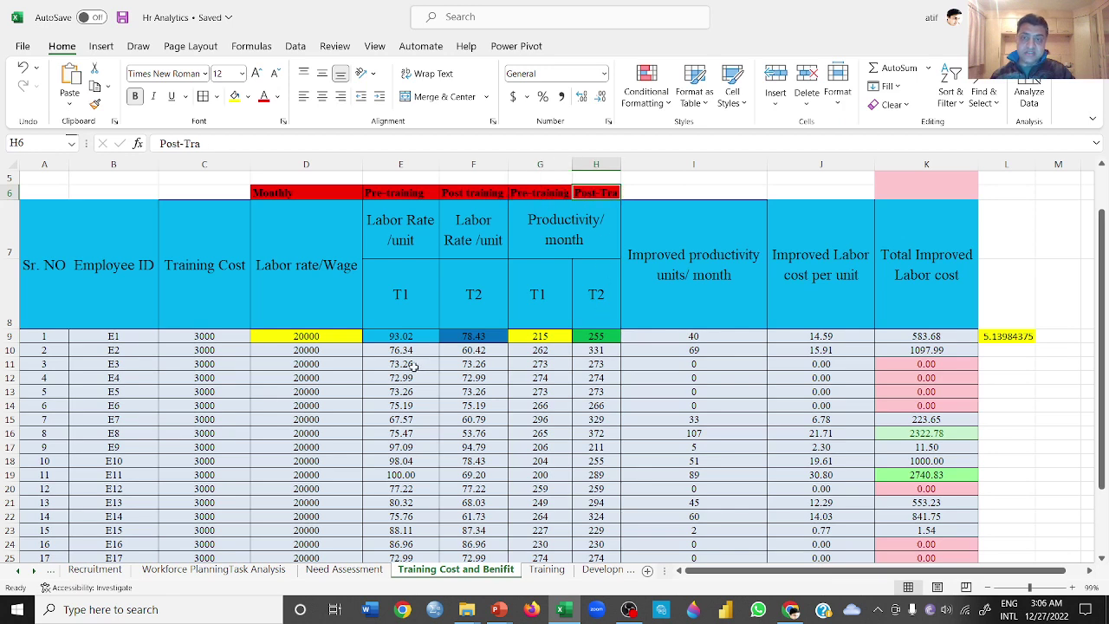
pyautogui.click(339, 337)
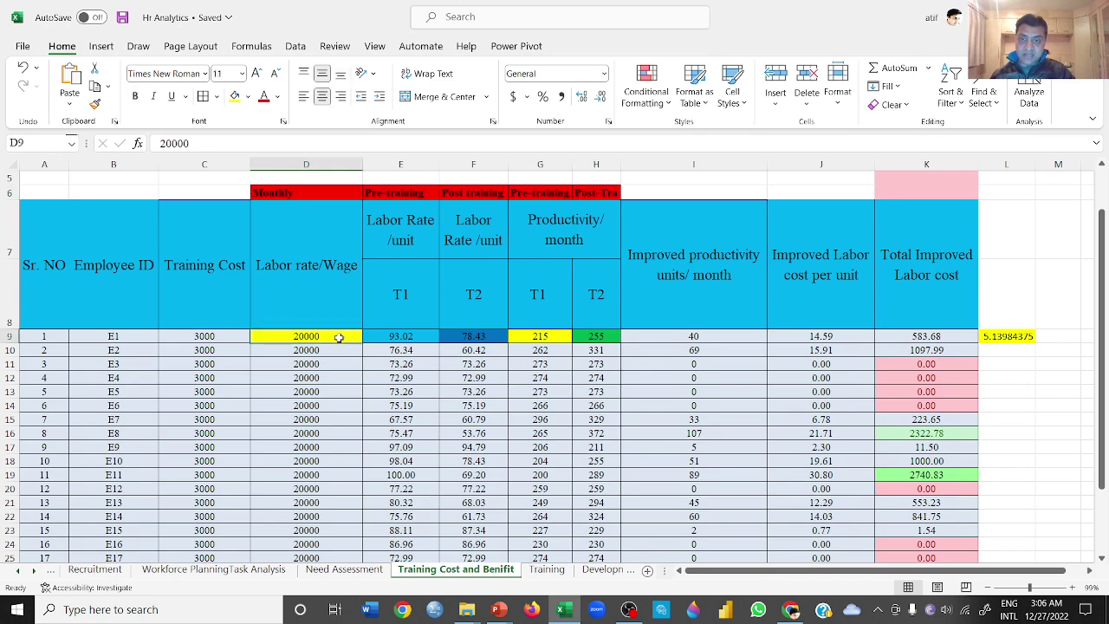
pyautogui.click(562, 342)
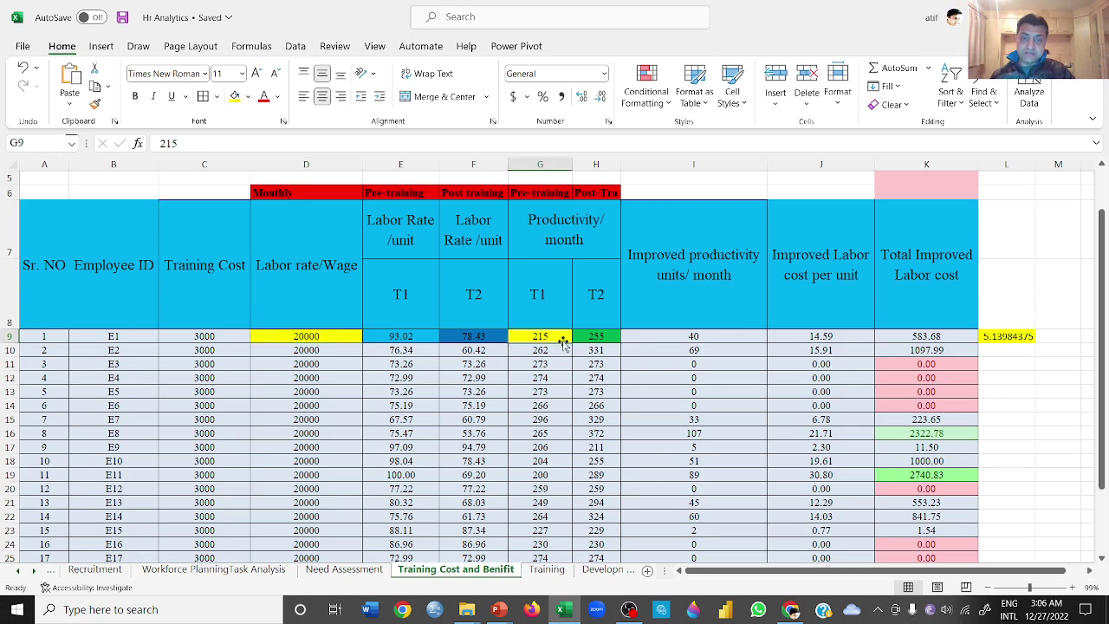
pyautogui.click(344, 337)
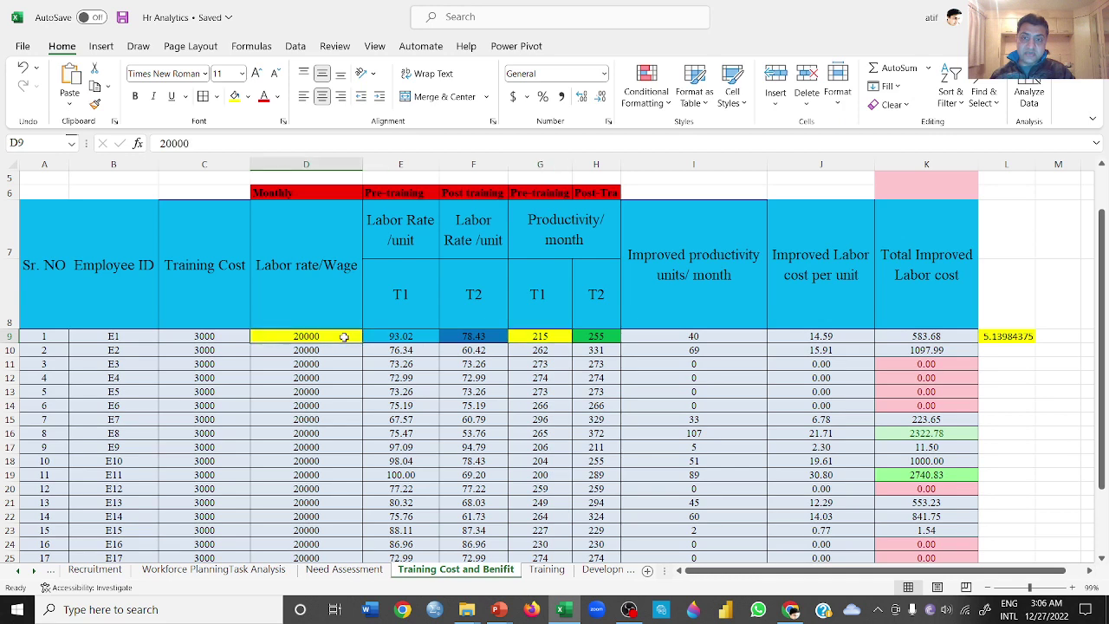
pyautogui.click(565, 336)
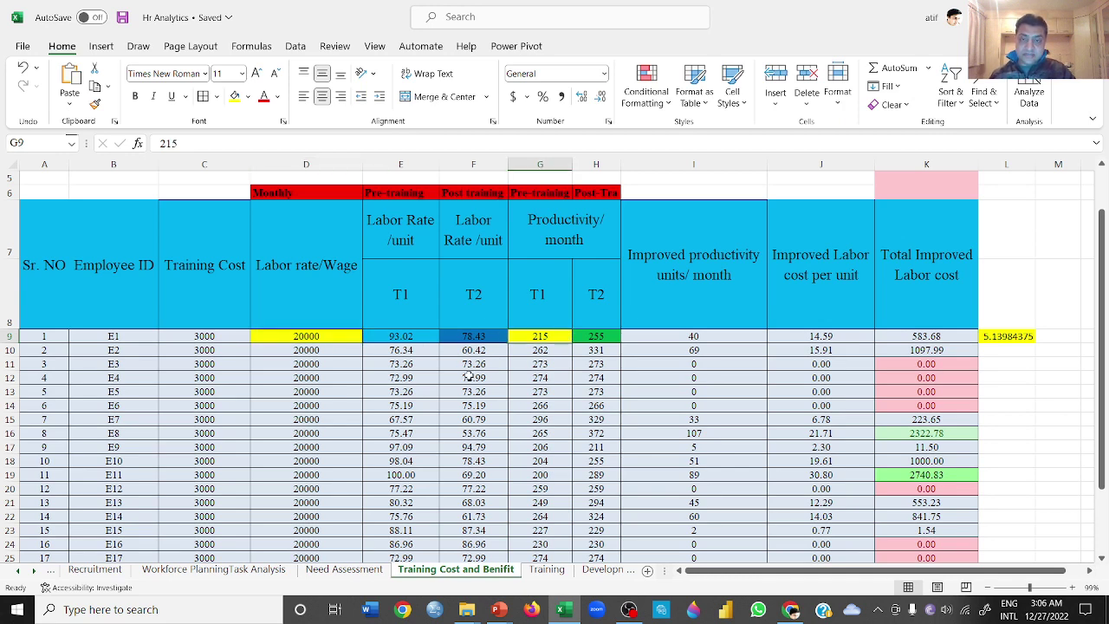
pyautogui.click(409, 337)
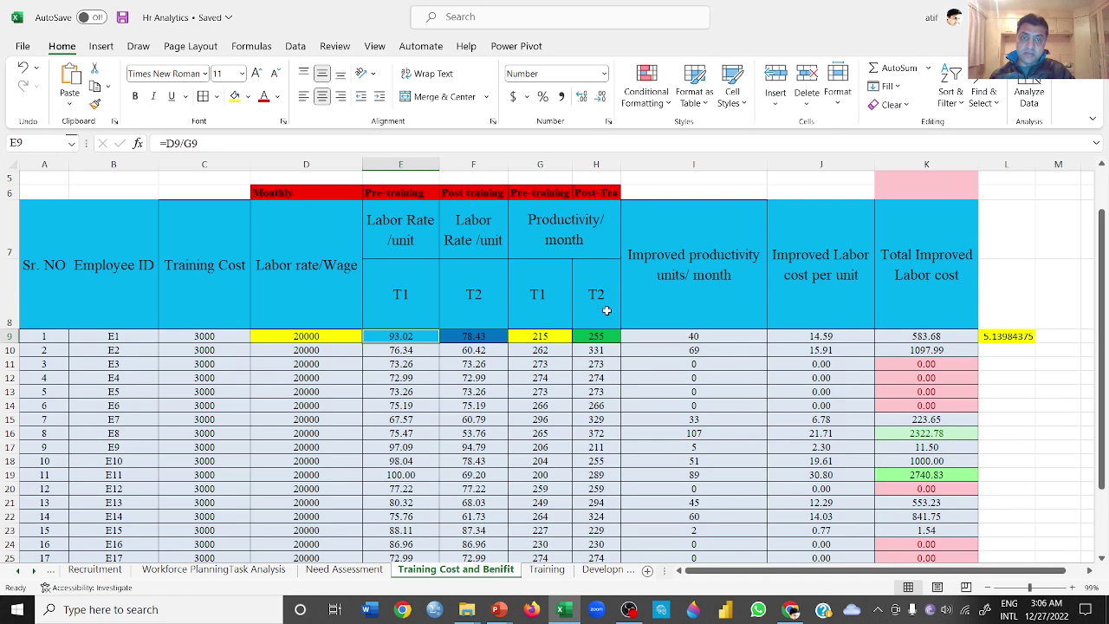
pyautogui.click(551, 337)
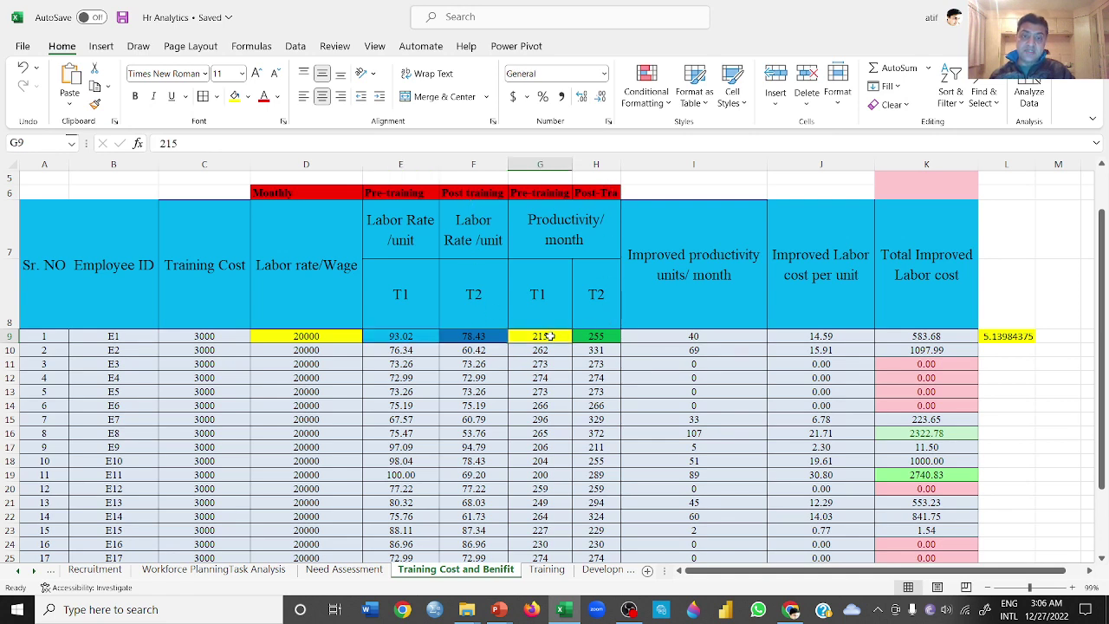
pyautogui.click(615, 339)
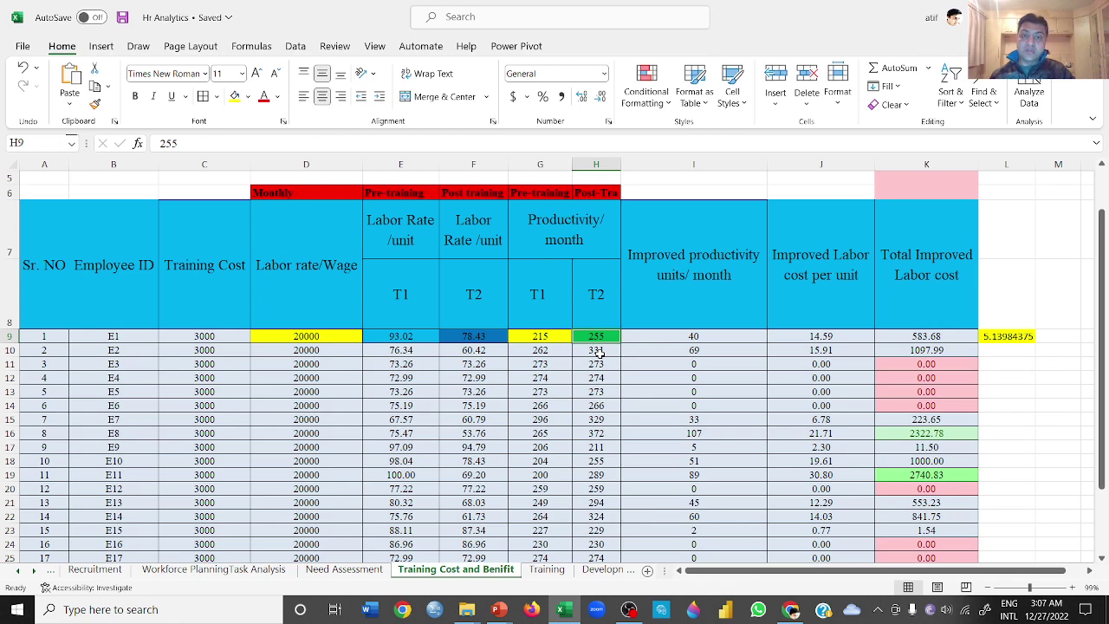
pyautogui.click(342, 337)
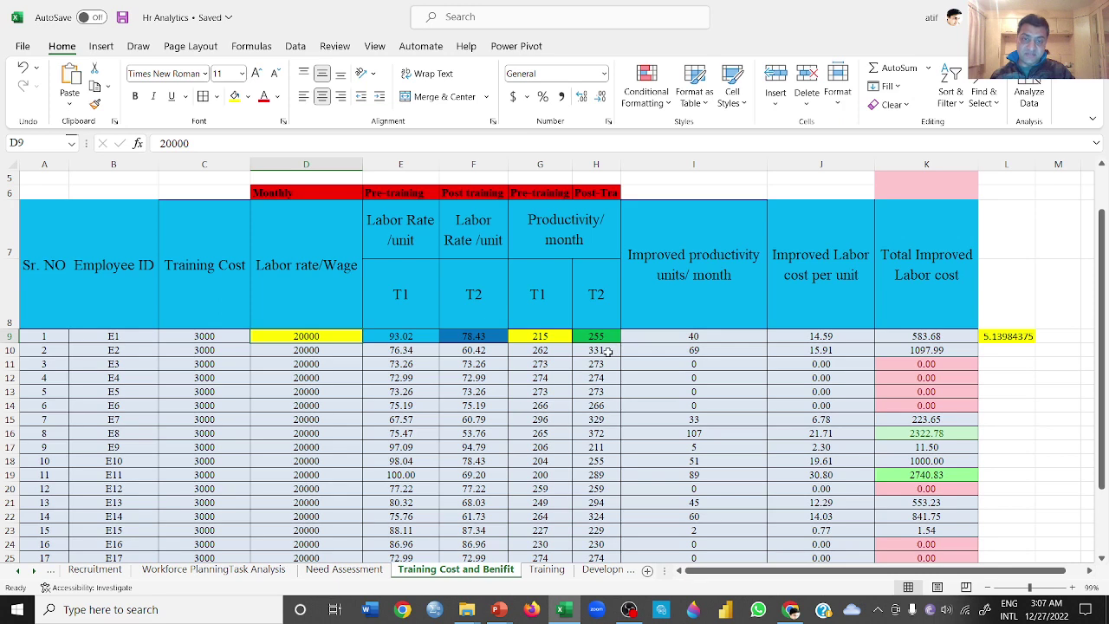
pyautogui.click(472, 337)
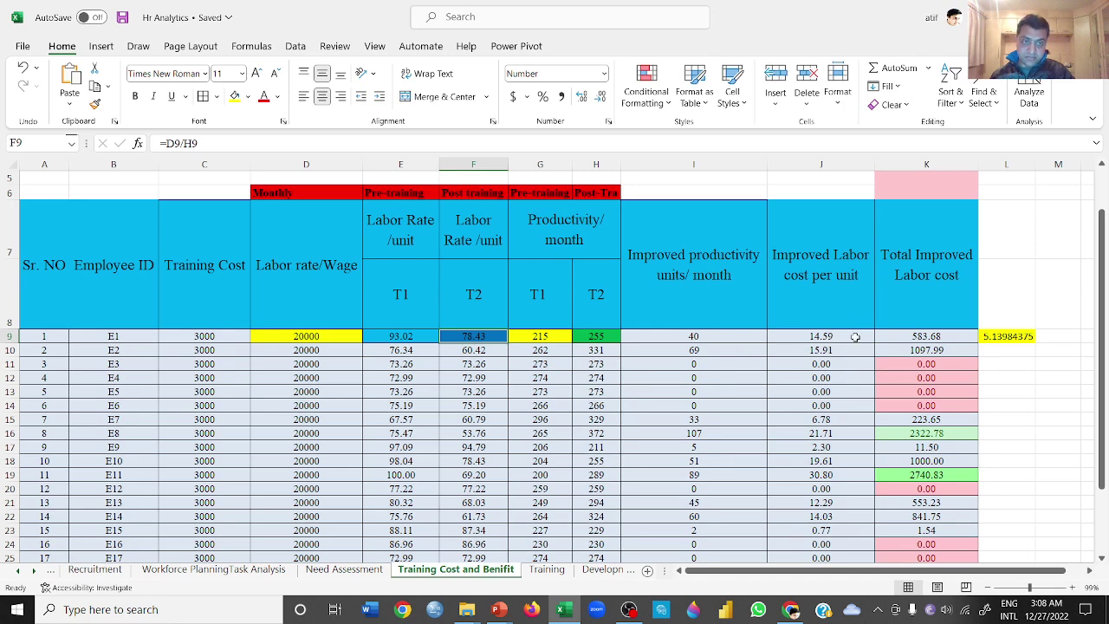
pyautogui.click(854, 337)
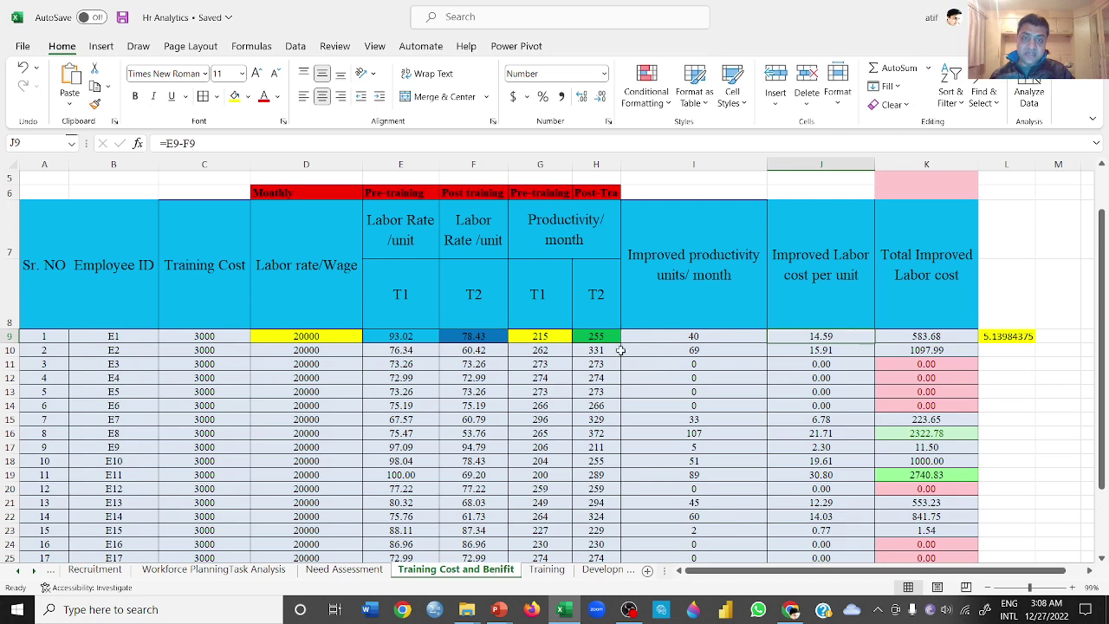
pyautogui.click(957, 338)
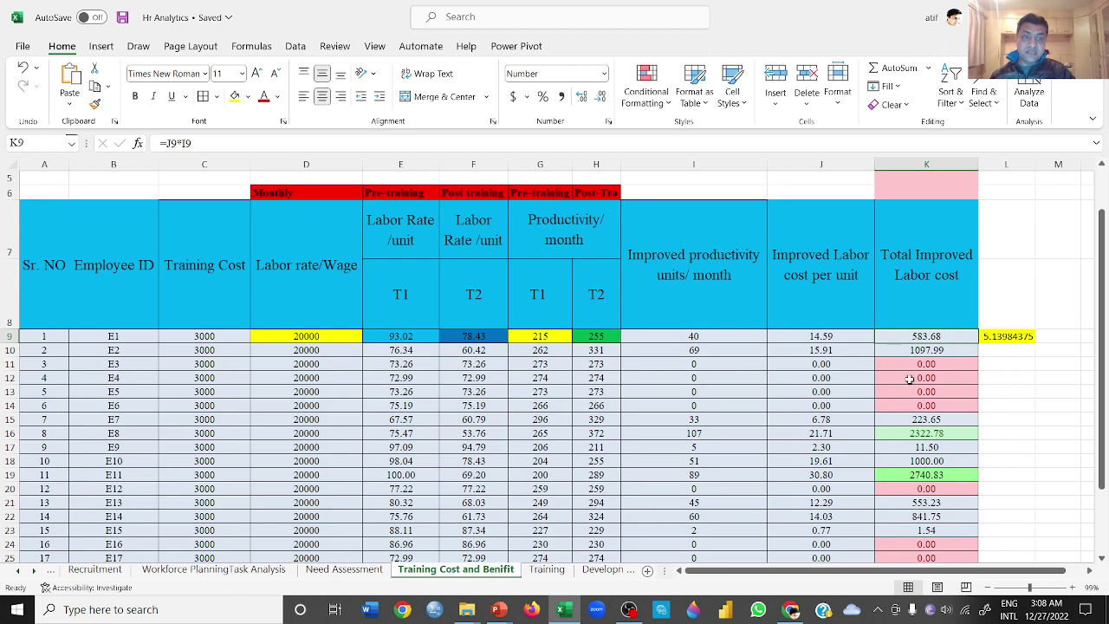
pyautogui.moveTo(910, 365); pyautogui.dragTo(917, 411)
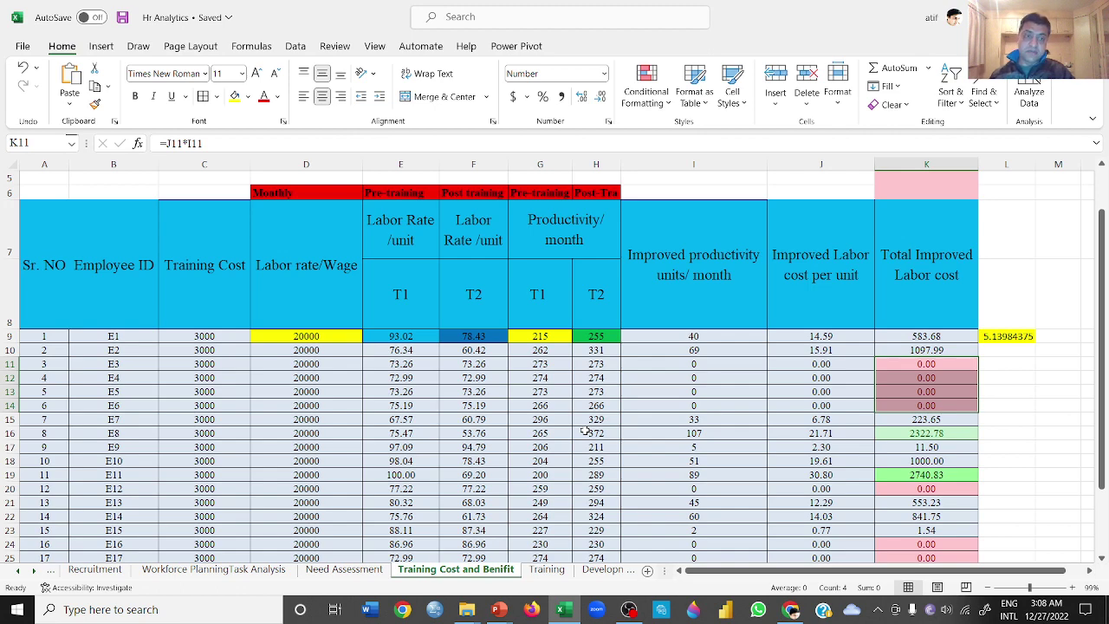
pyautogui.scroll(-2, 586, 431)
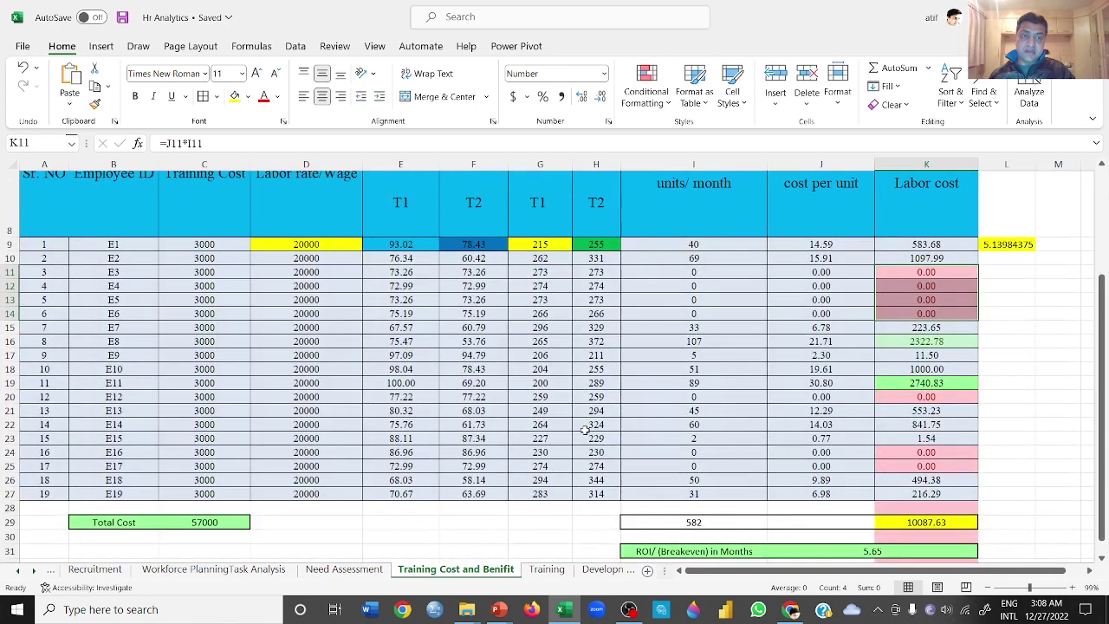
pyautogui.scroll(-1, 585, 431)
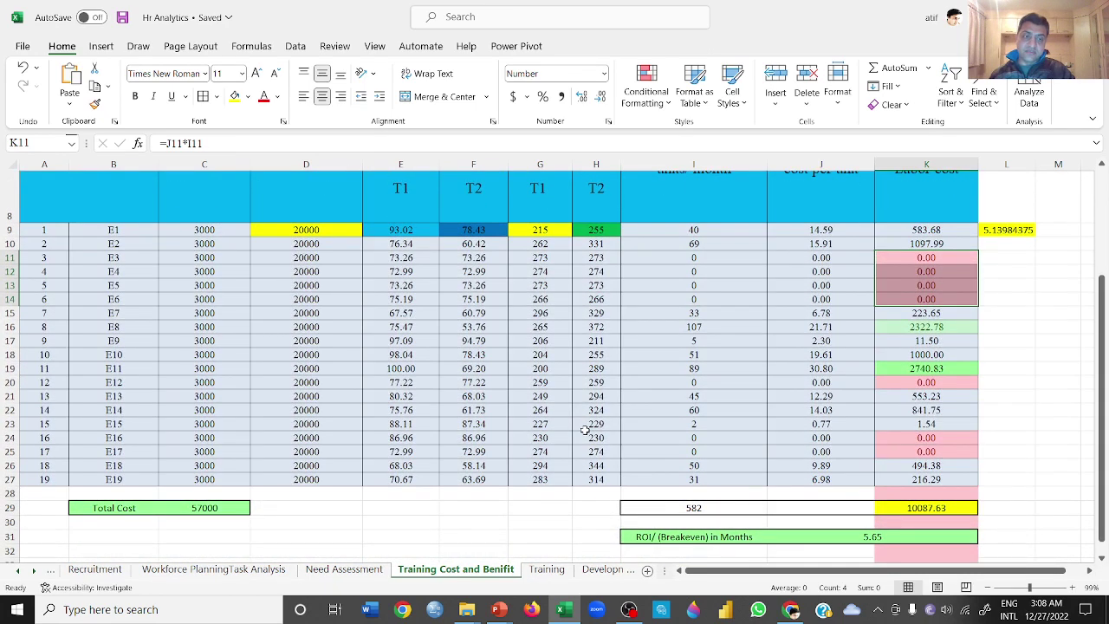
pyautogui.scroll(1, 586, 430)
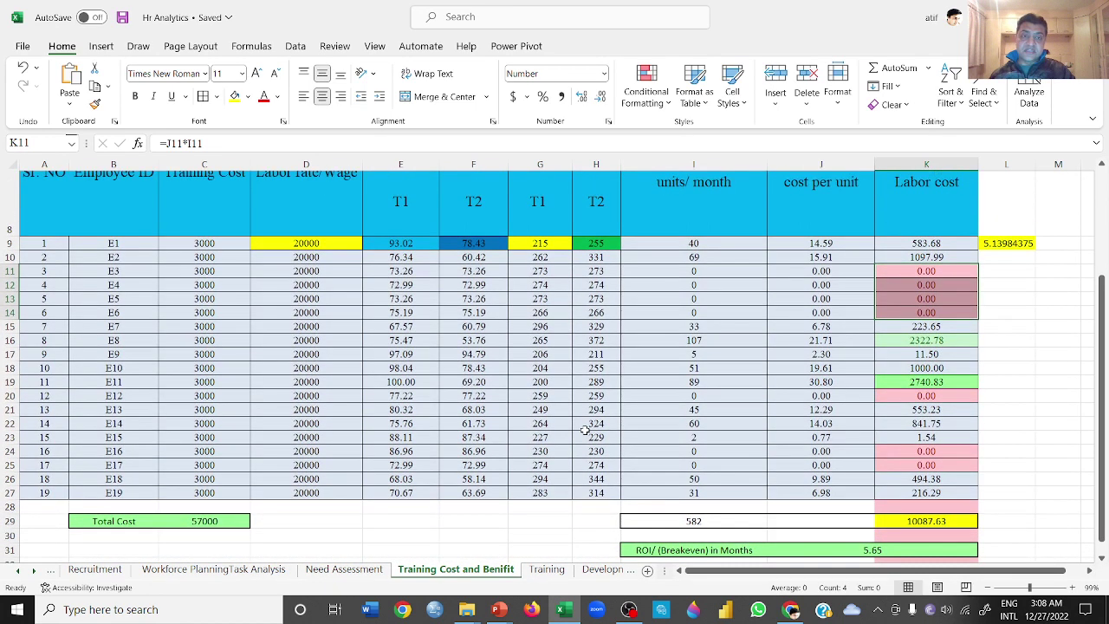
pyautogui.scroll(-1, 586, 430)
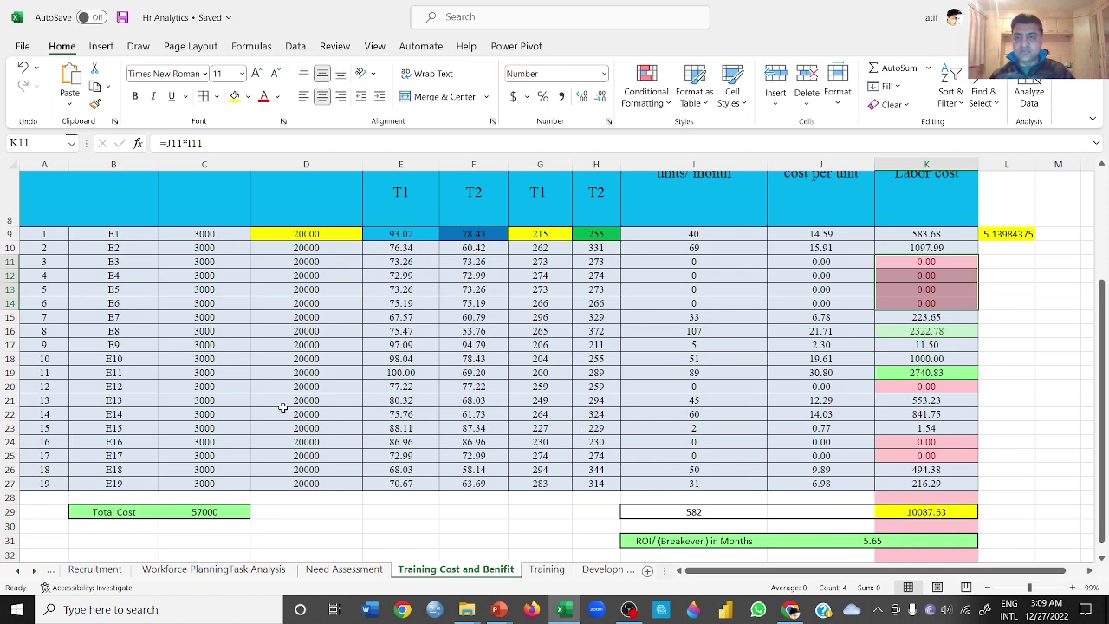
pyautogui.scroll(1, 282, 407)
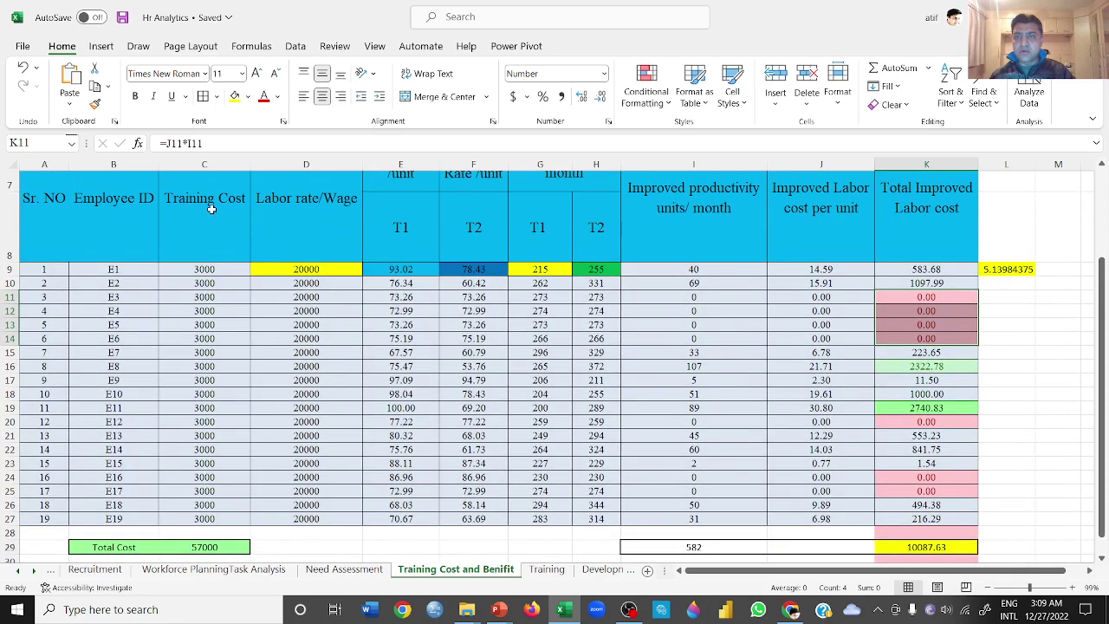
pyautogui.moveTo(216, 269); pyautogui.dragTo(219, 521)
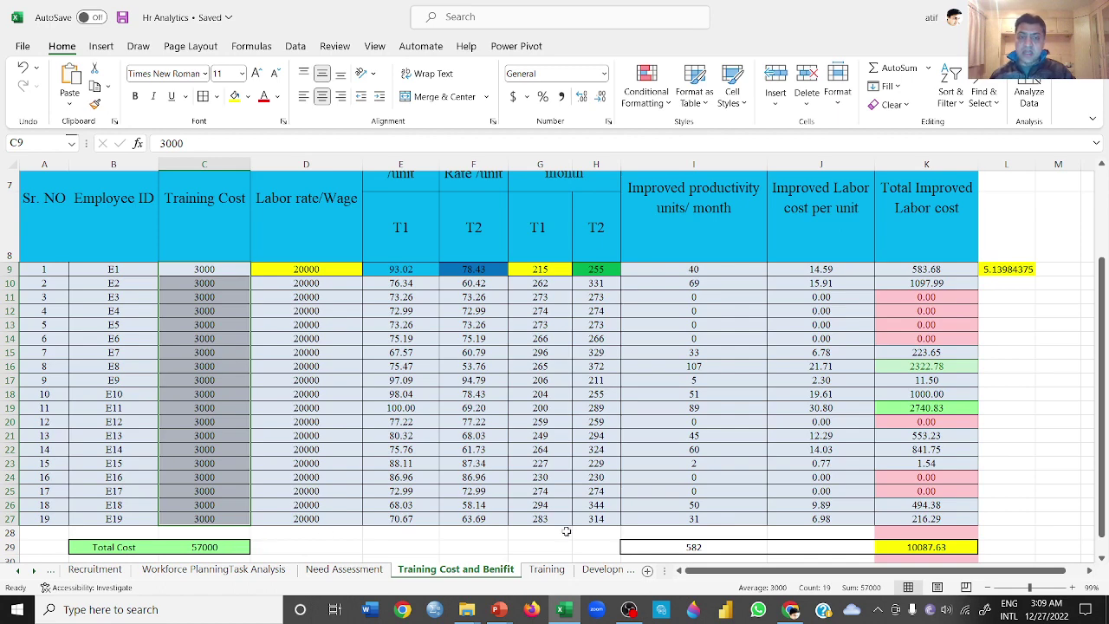
pyautogui.scroll(-2, 566, 531)
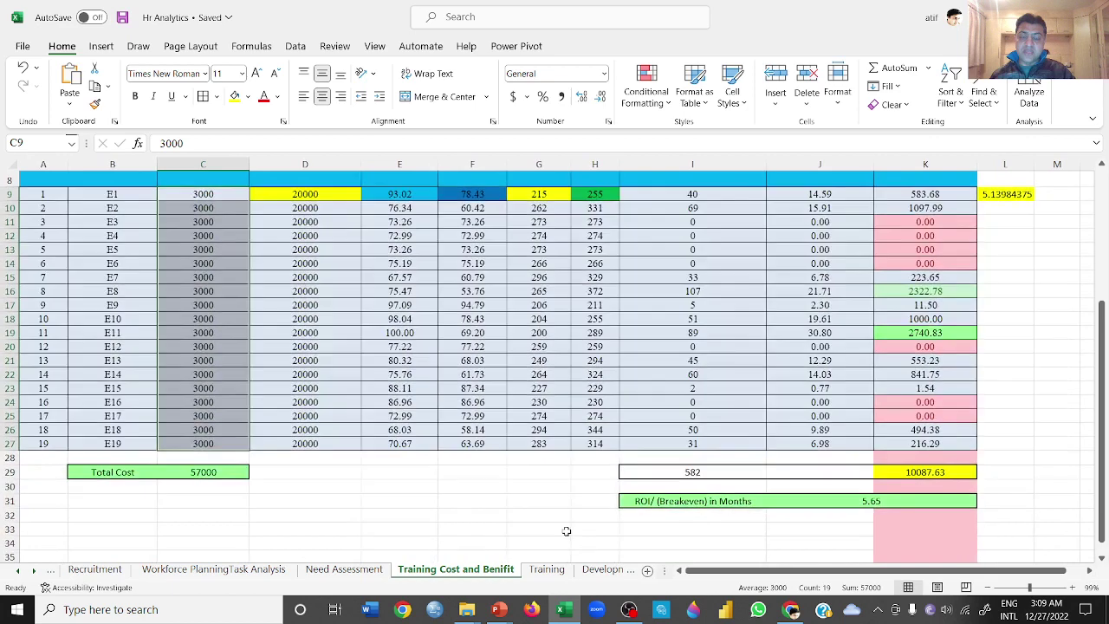
pyautogui.click(963, 473)
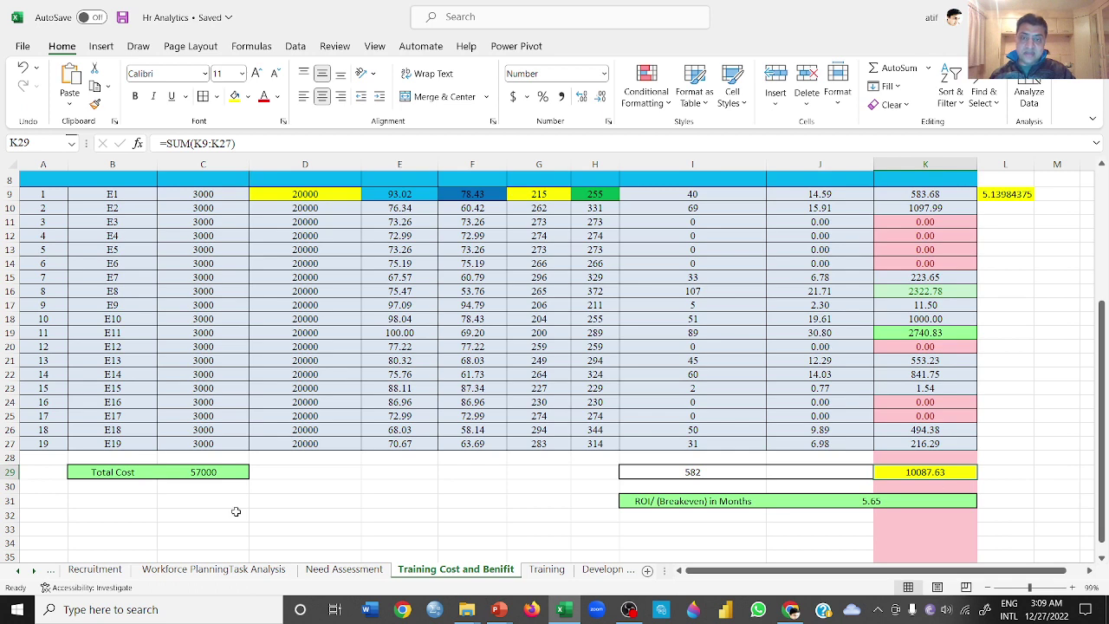
pyautogui.click(224, 473)
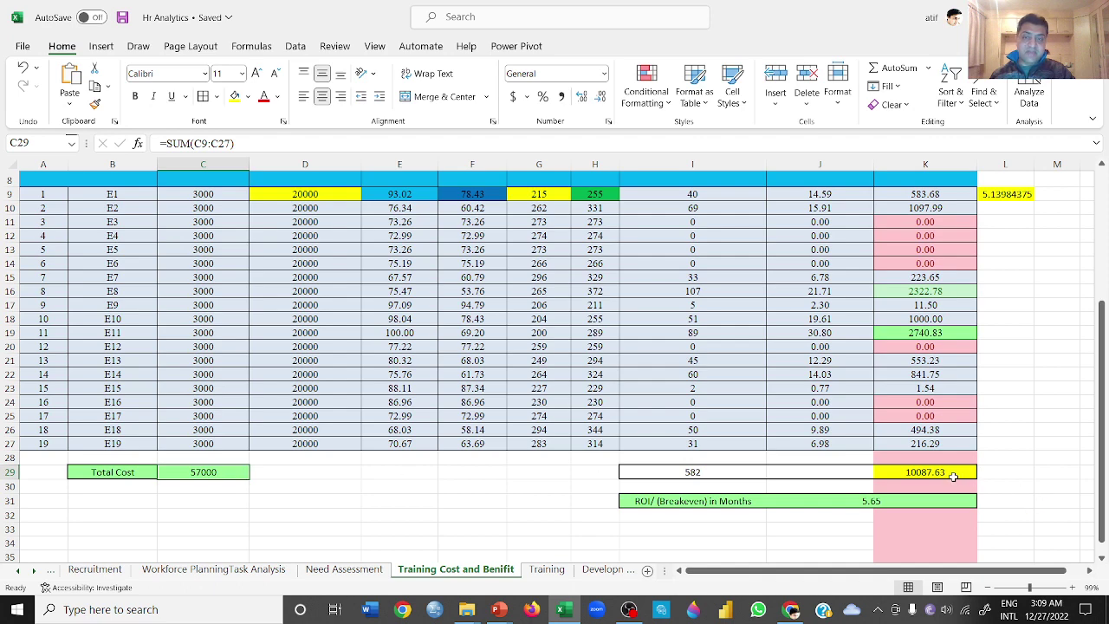
pyautogui.scroll(2, 953, 476)
pyautogui.scroll(-2, 953, 477)
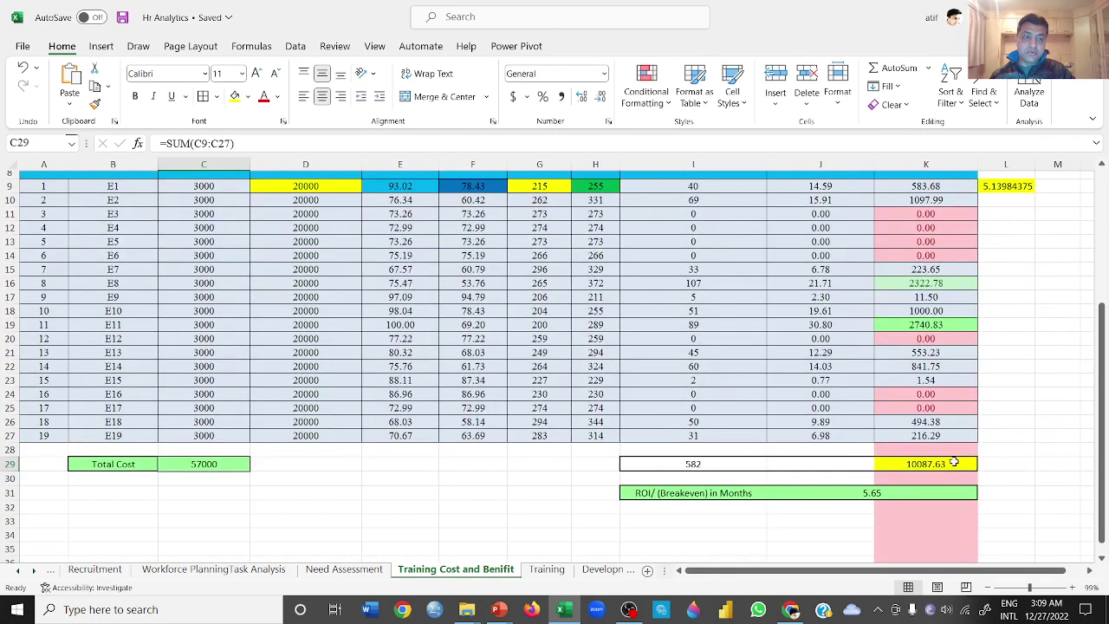
pyautogui.click(953, 463)
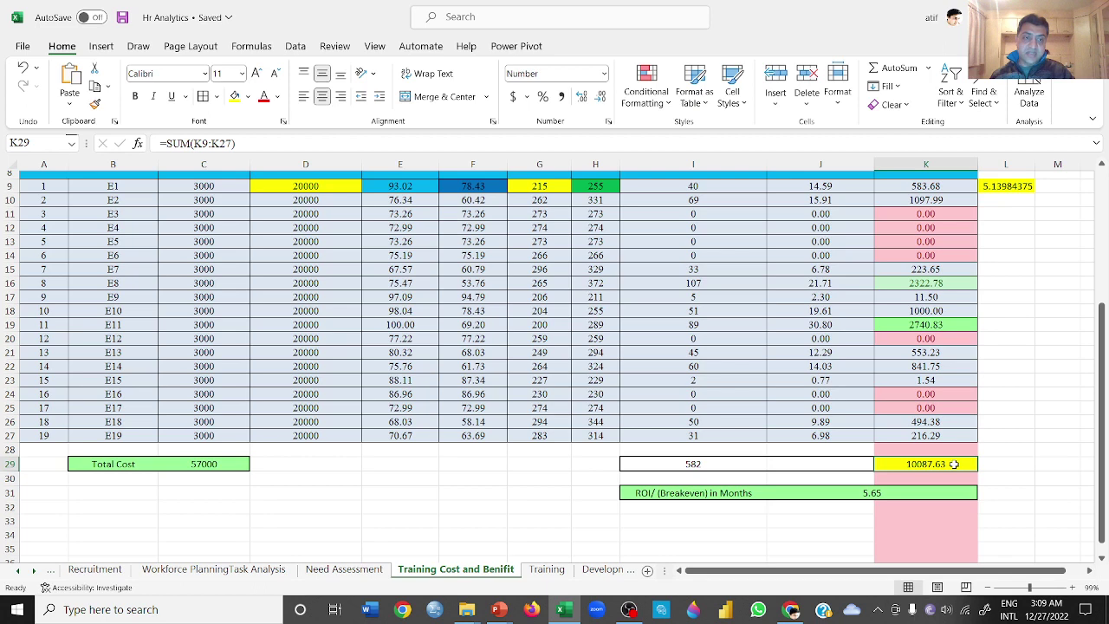
pyautogui.click(894, 492)
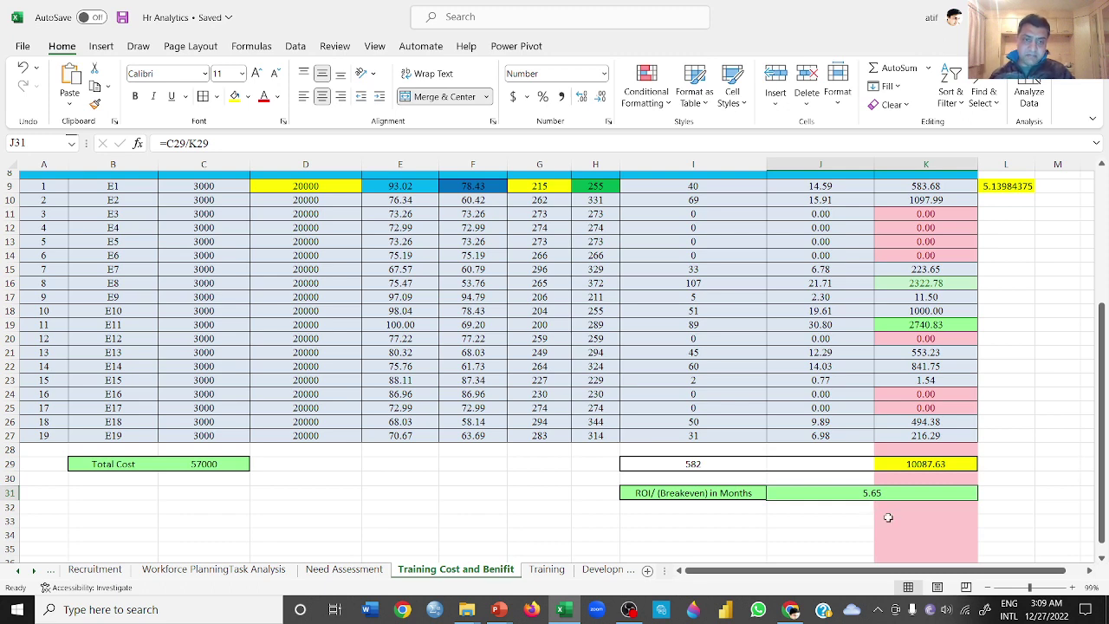
pyautogui.click(224, 466)
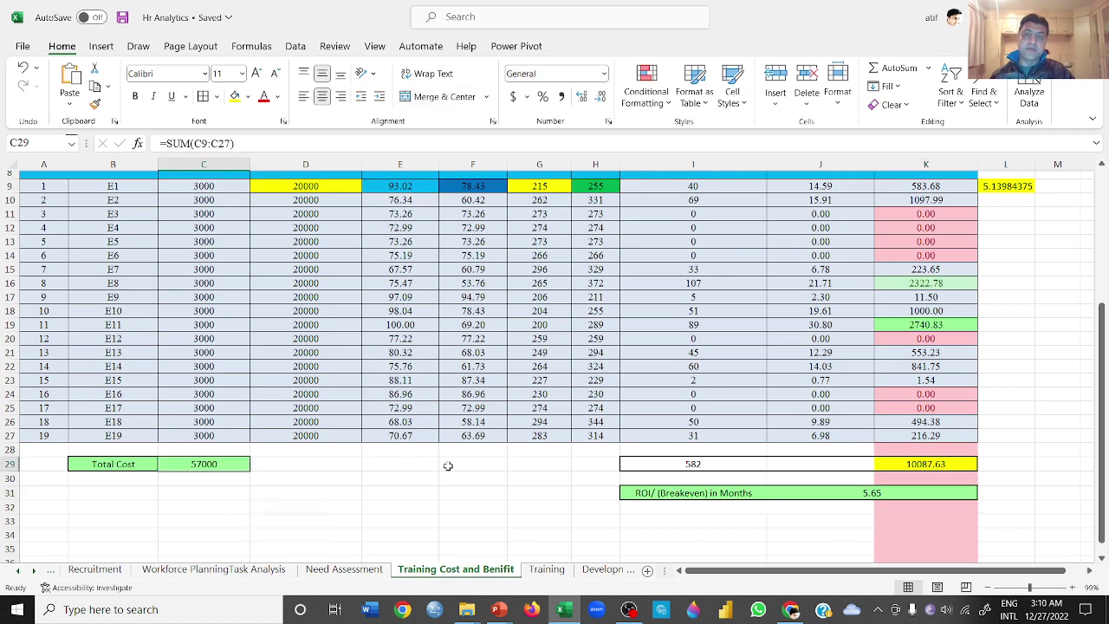
pyautogui.click(921, 493)
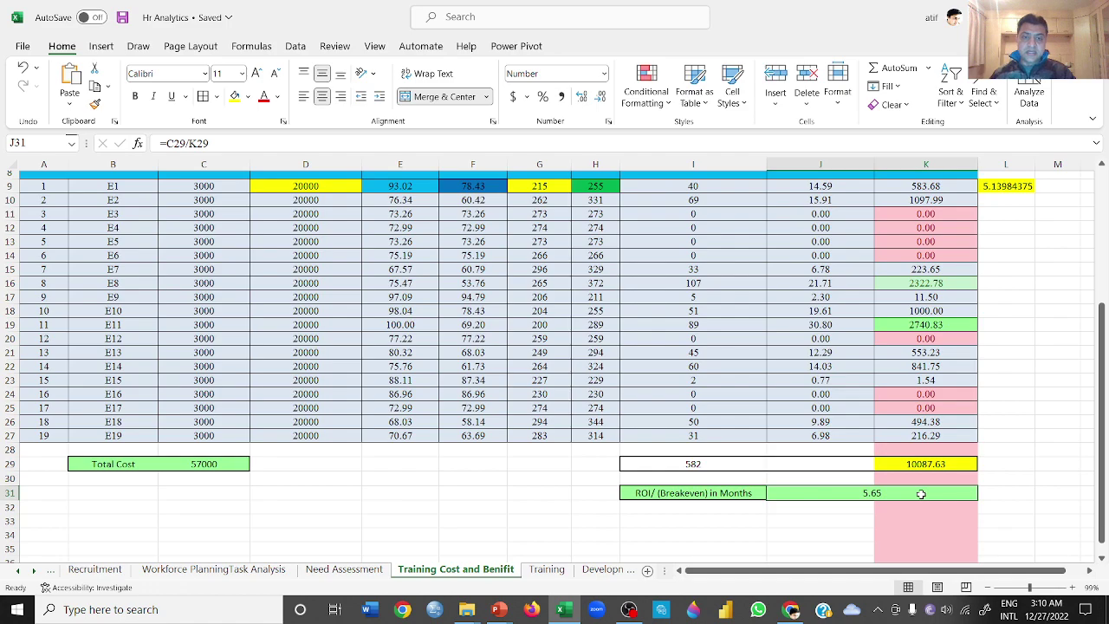
pyautogui.scroll(3, 921, 493)
pyautogui.scroll(-2, 921, 493)
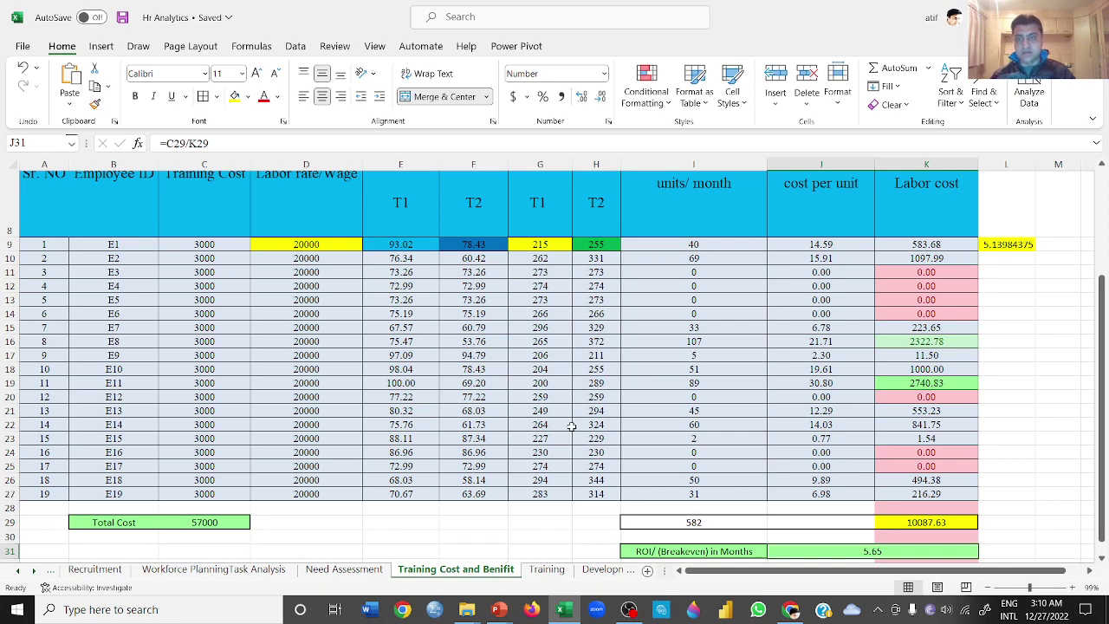
pyautogui.scroll(2, 572, 425)
pyautogui.scroll(1, 572, 425)
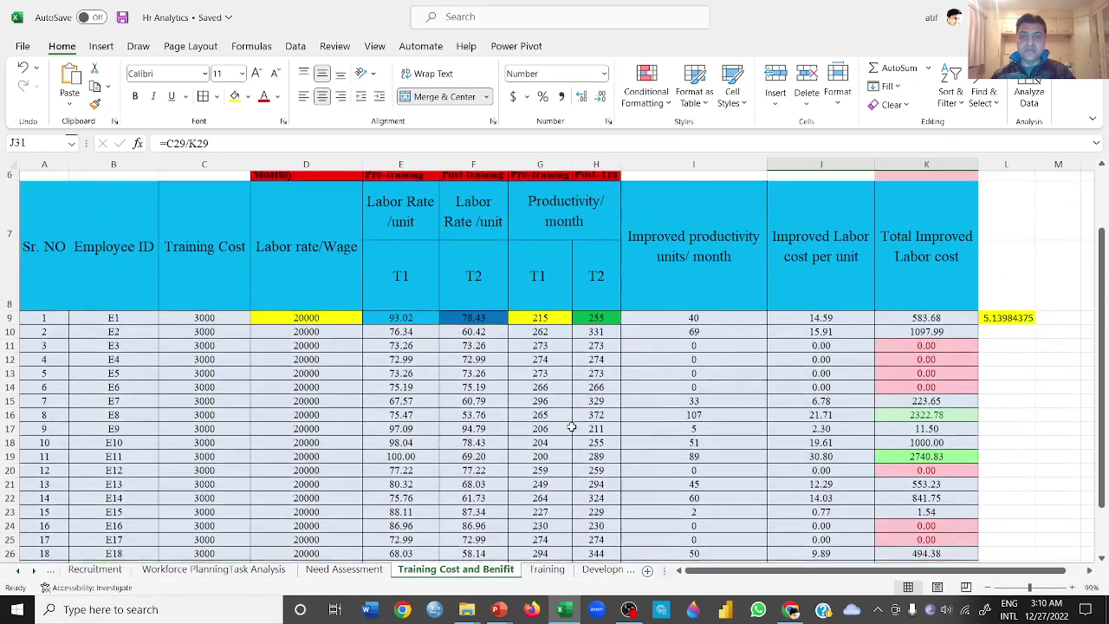
pyautogui.click(399, 295)
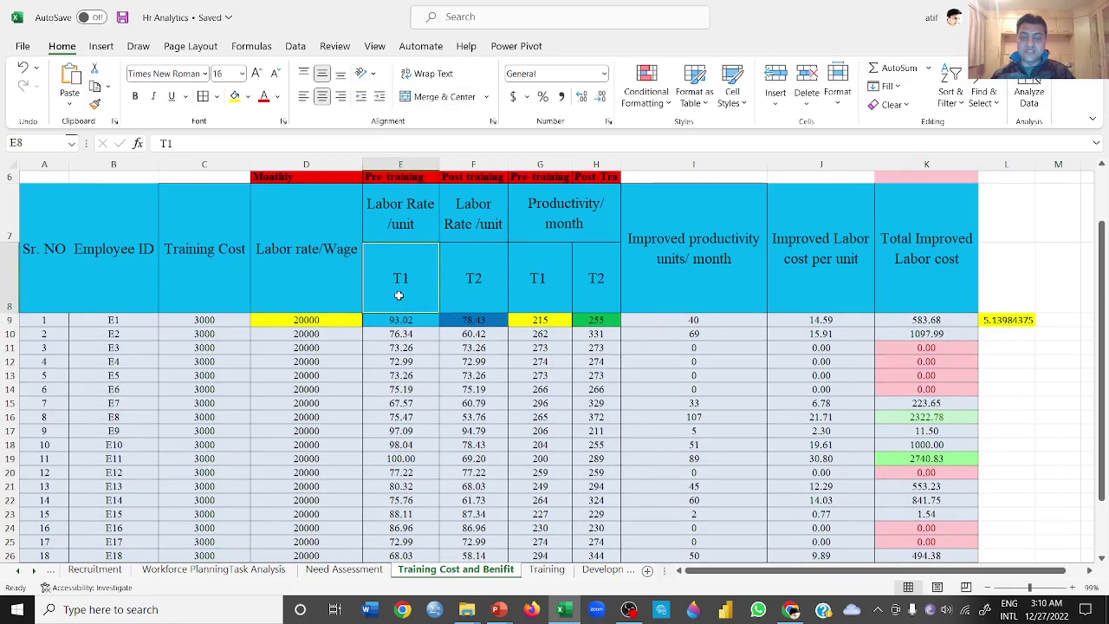
pyautogui.click(476, 286)
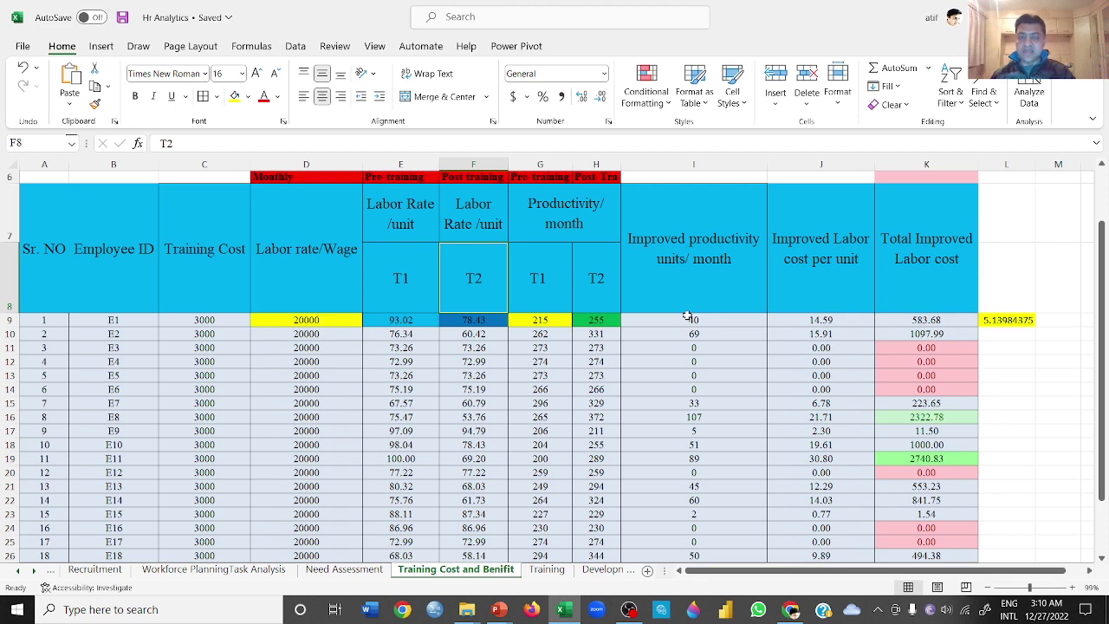
pyautogui.click(530, 299)
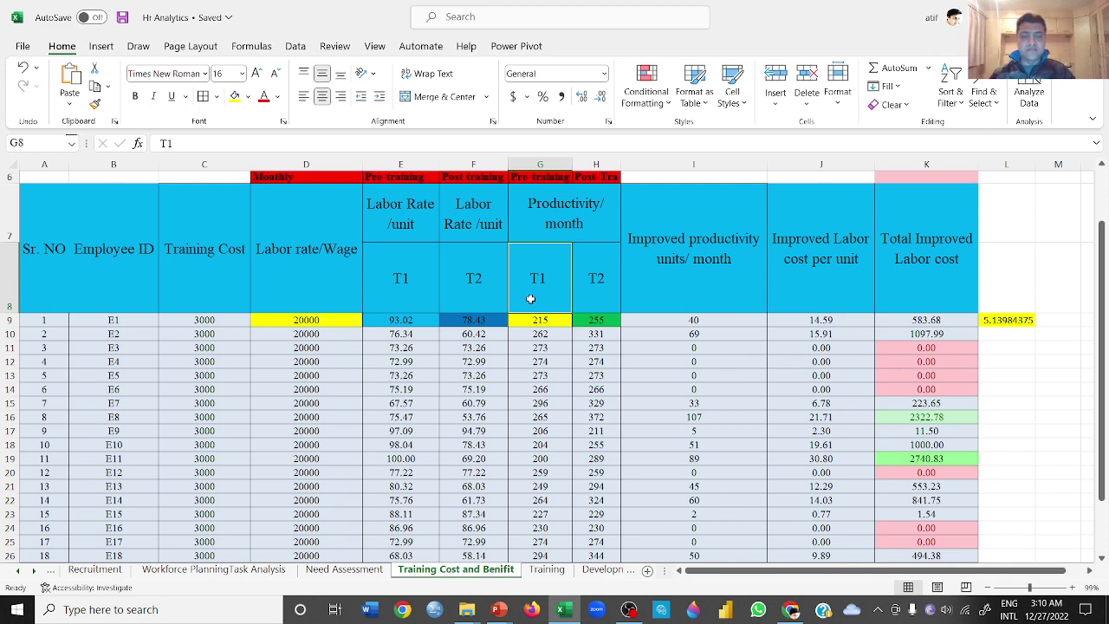
pyautogui.click(588, 300)
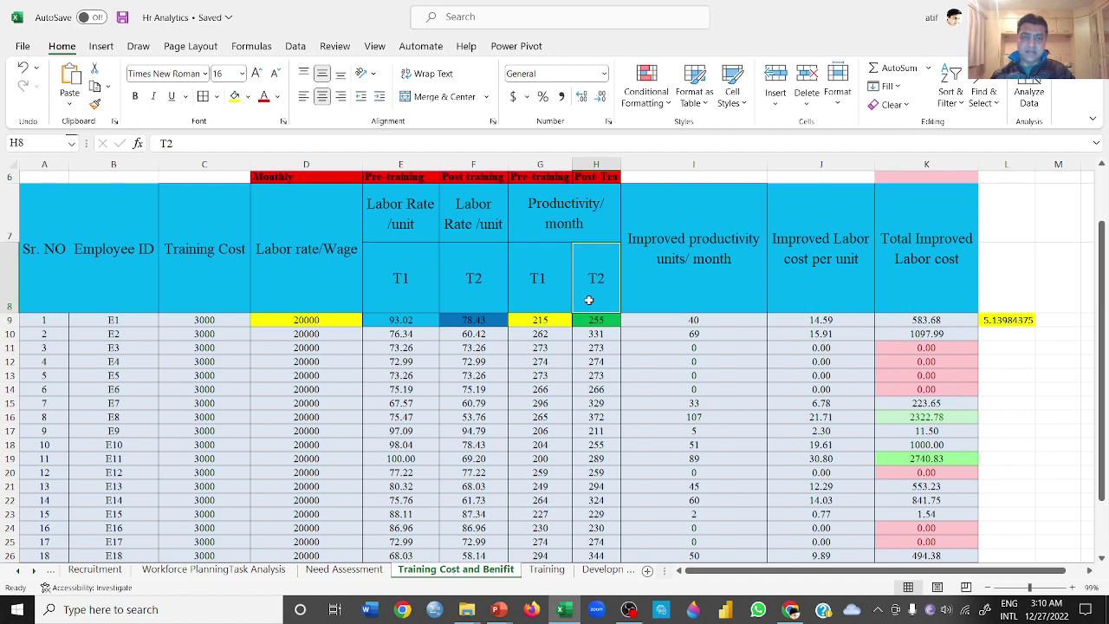